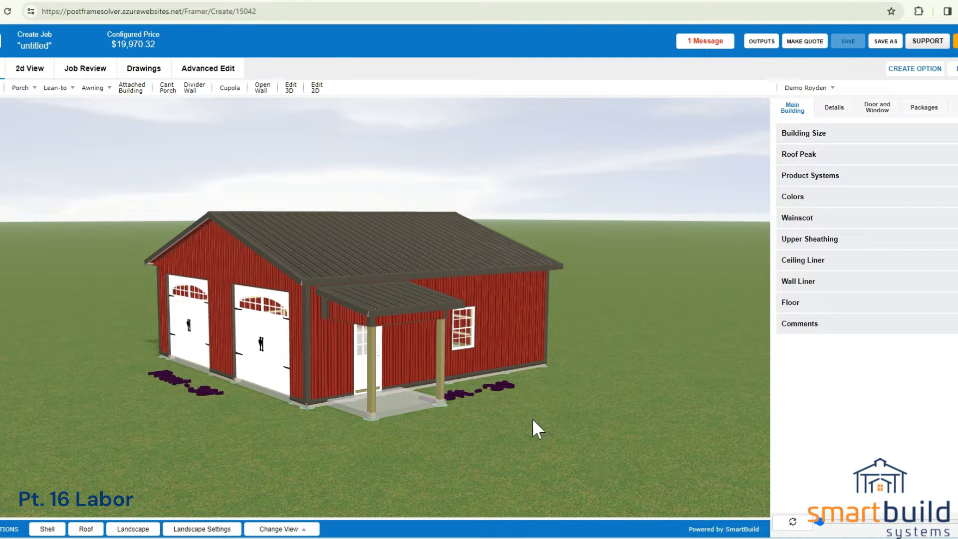
- Review the job's cost summary and the material lists for foundation, framing and trusses
{"action": "mouse_move", "coordinate": [511, 395]}
{"action": "left_mouse_down"}
{"action": "mouse_move", "coordinate": [473, 398]}
{"action": "mouse_move", "coordinate": [513, 398]}
{"action": "left_mouse_up"}
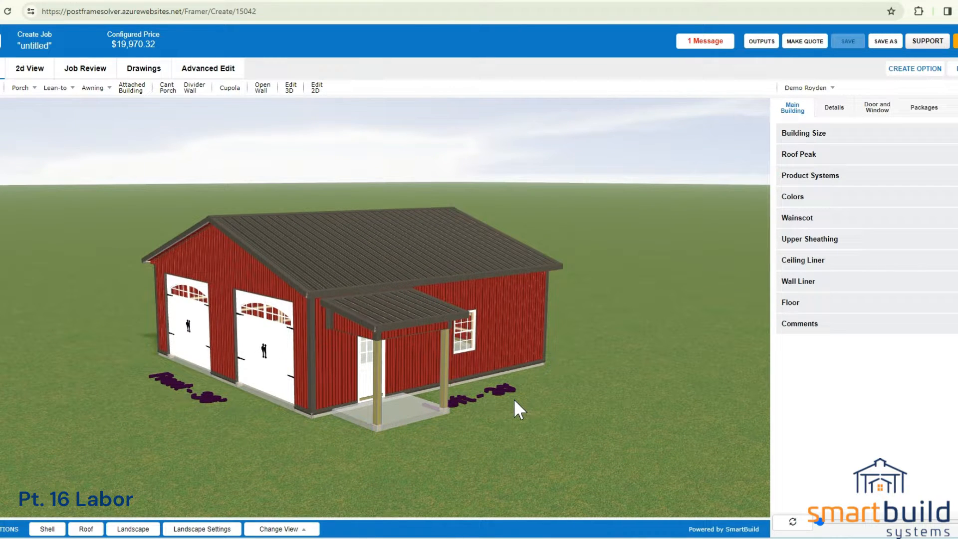
{"action": "left_click", "coordinate": [86, 70]}
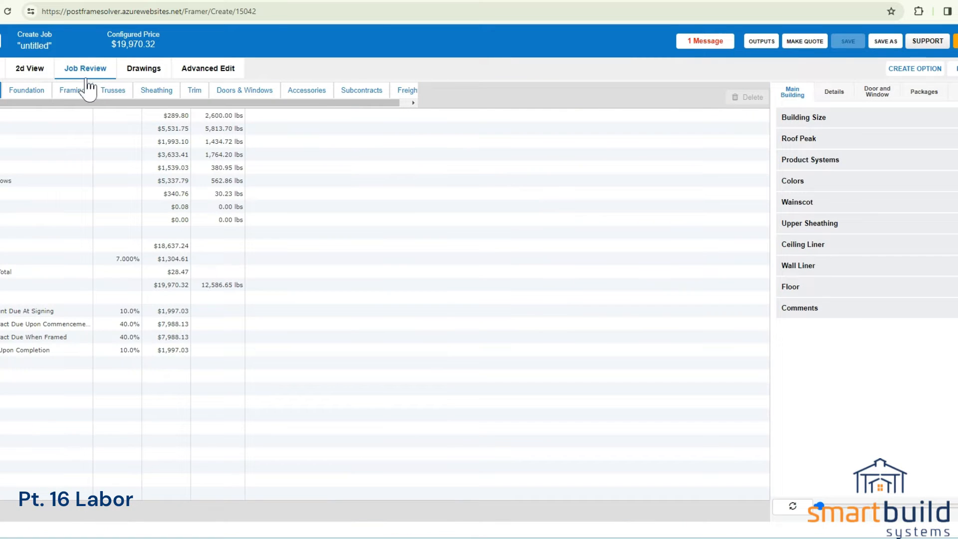
{"action": "left_click", "coordinate": [44, 93]}
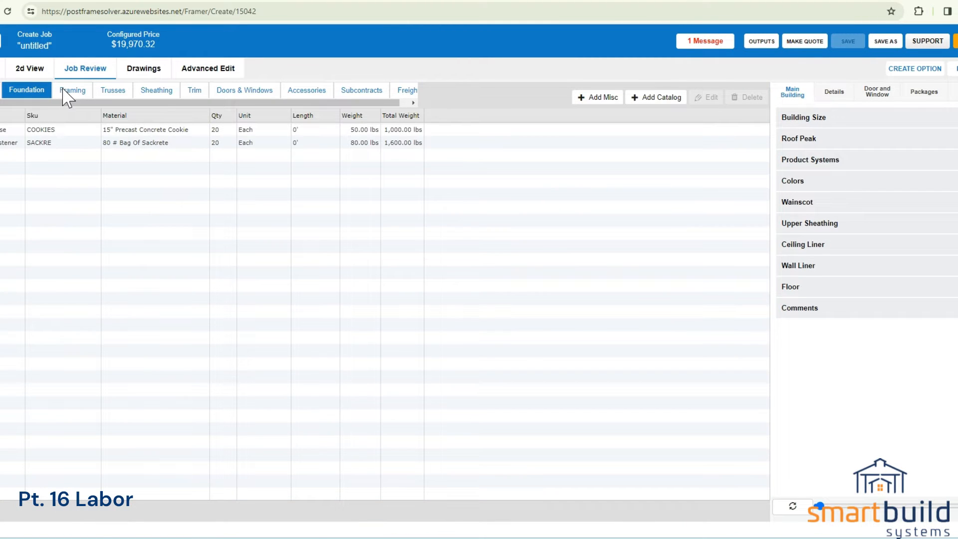
{"action": "left_click", "coordinate": [73, 91]}
{"action": "left_click", "coordinate": [113, 90]}
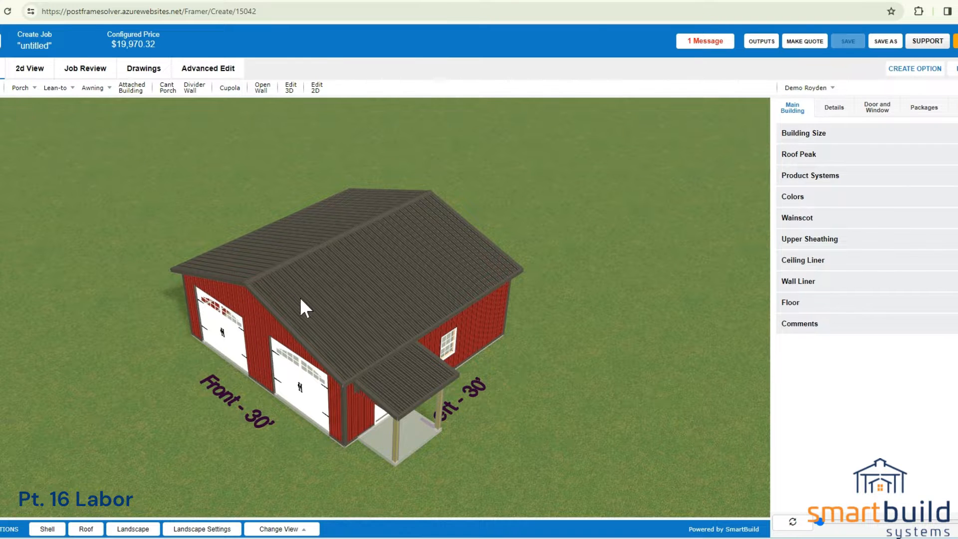
{"action": "left_click_drag", "start_coordinate": [300, 297], "coordinate": [265, 274]}
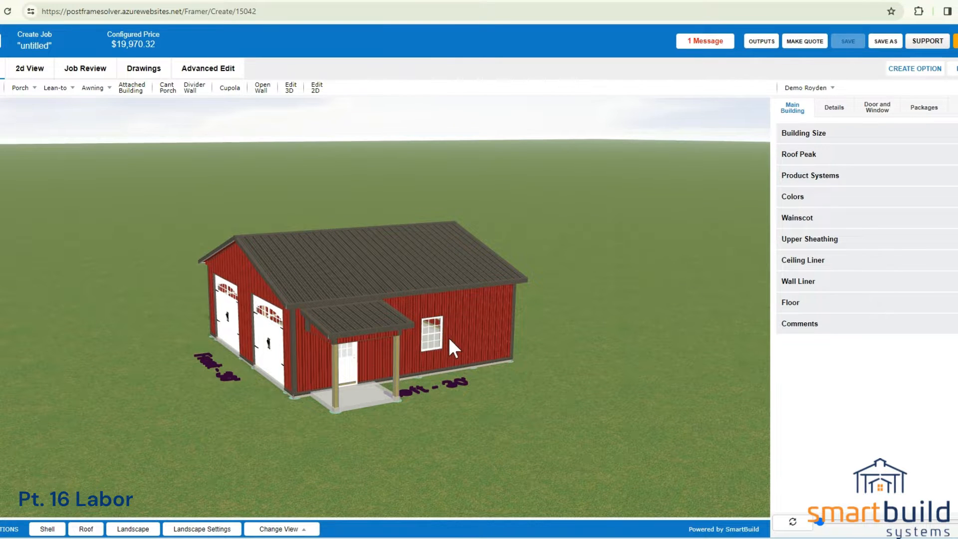
{"action": "scroll", "coordinate": [449, 349], "scroll_direction": "up", "scroll_amount": 2}
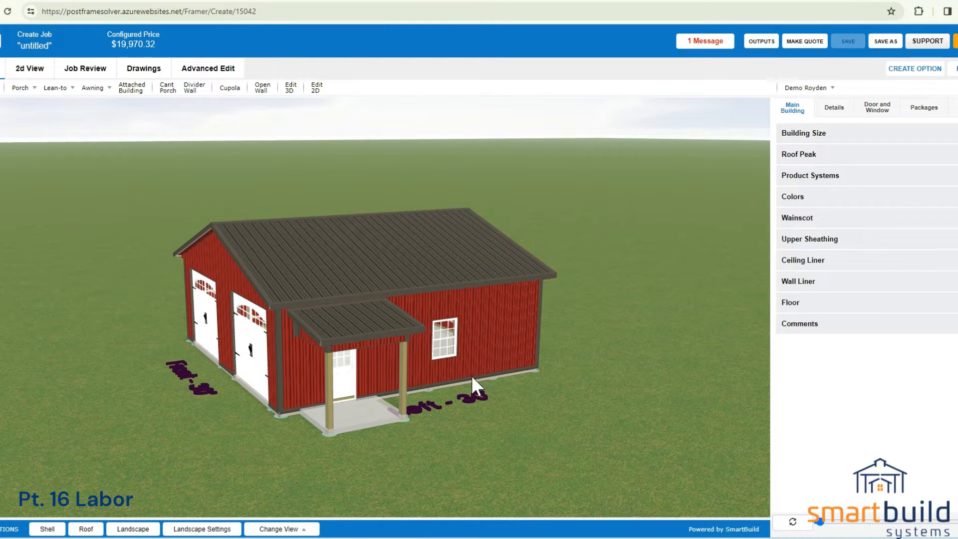
{"action": "left_click_drag", "start_coordinate": [471, 375], "coordinate": [447, 305]}
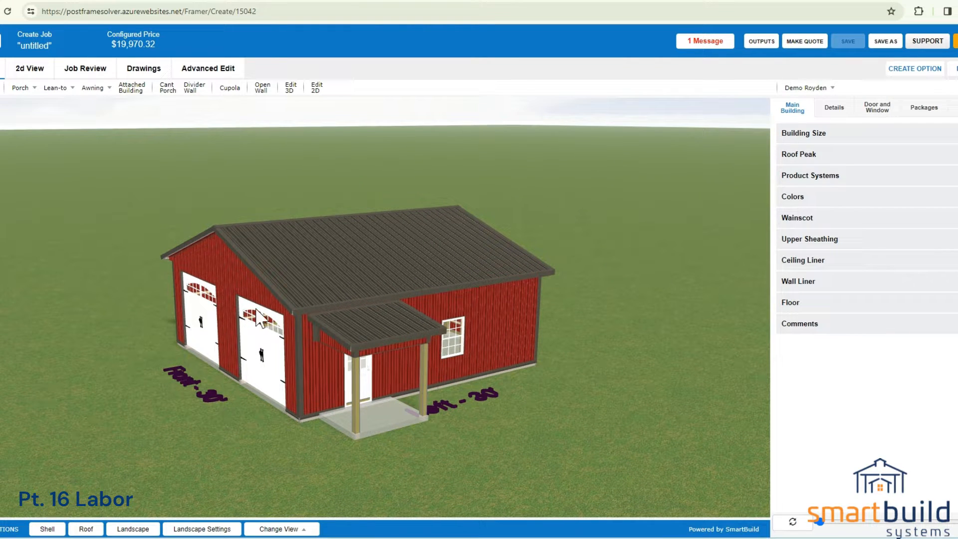
- Add the Custom labor package to the job with a total amount of 12,000
{"action": "left_click", "coordinate": [916, 110]}
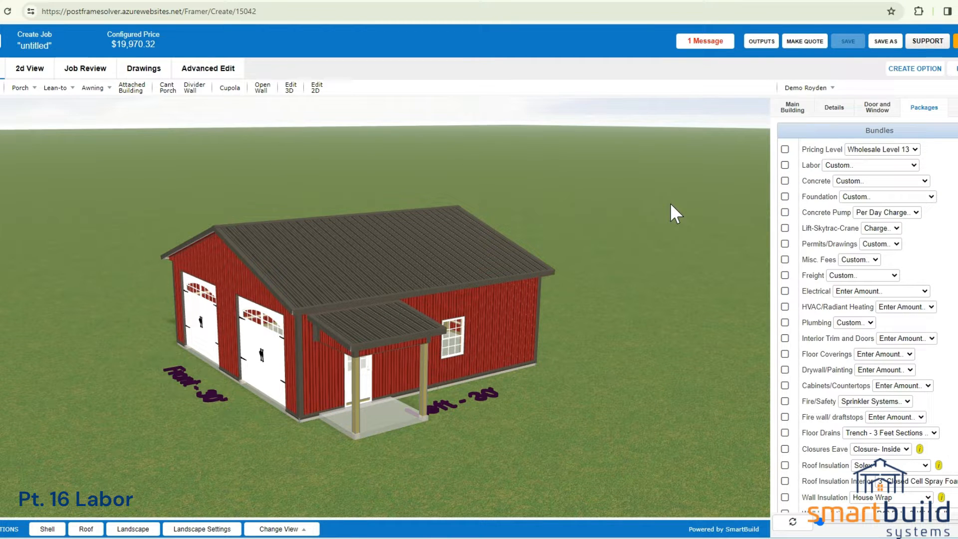
{"action": "left_click", "coordinate": [843, 166]}
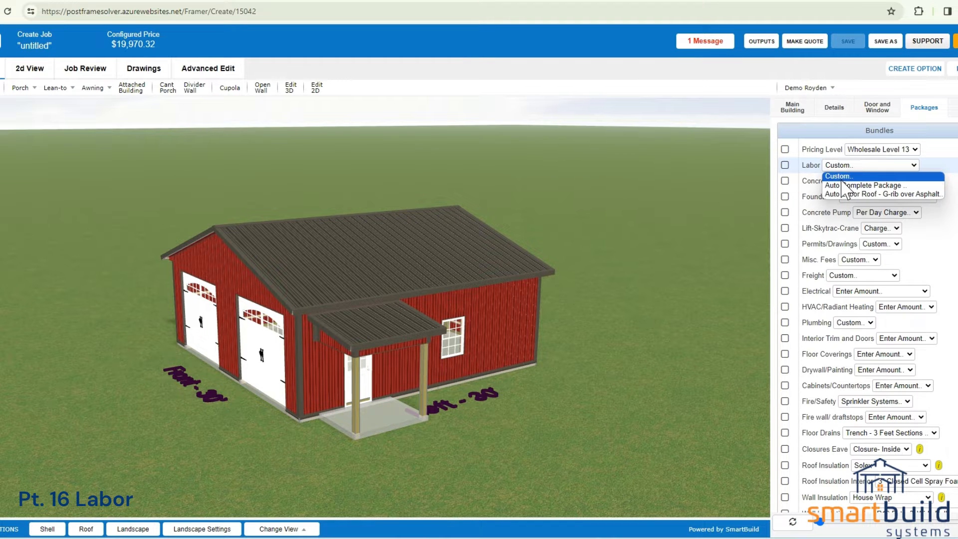
{"action": "left_click", "coordinate": [838, 176]}
{"action": "left_click", "coordinate": [784, 165]}
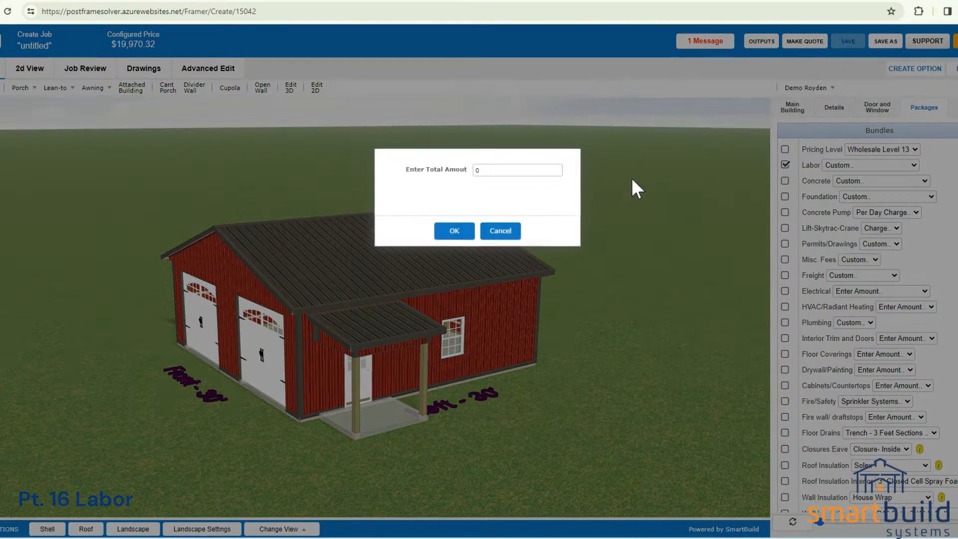
{"action": "left_click_drag", "start_coordinate": [498, 174], "coordinate": [448, 174]}
{"action": "type", "text": "120000"}
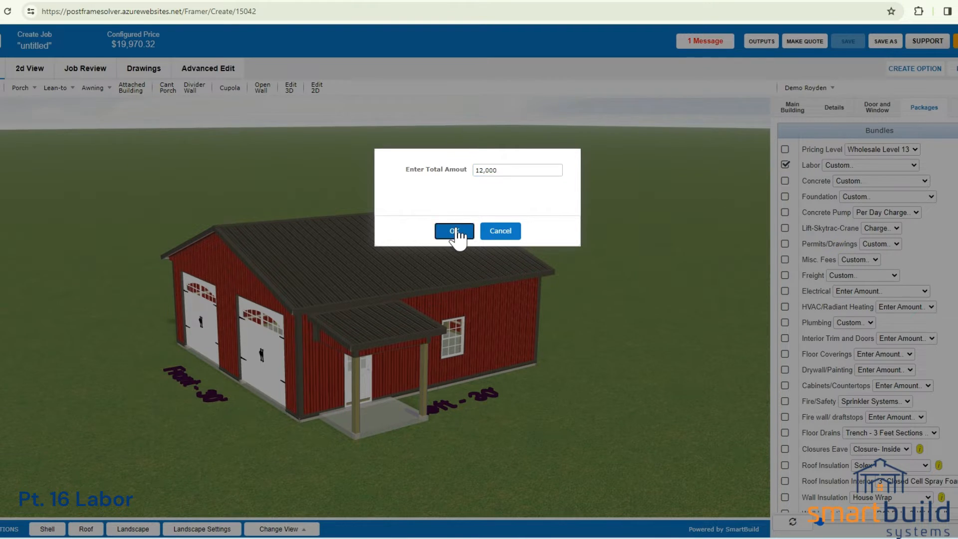
{"action": "left_click", "coordinate": [455, 231]}
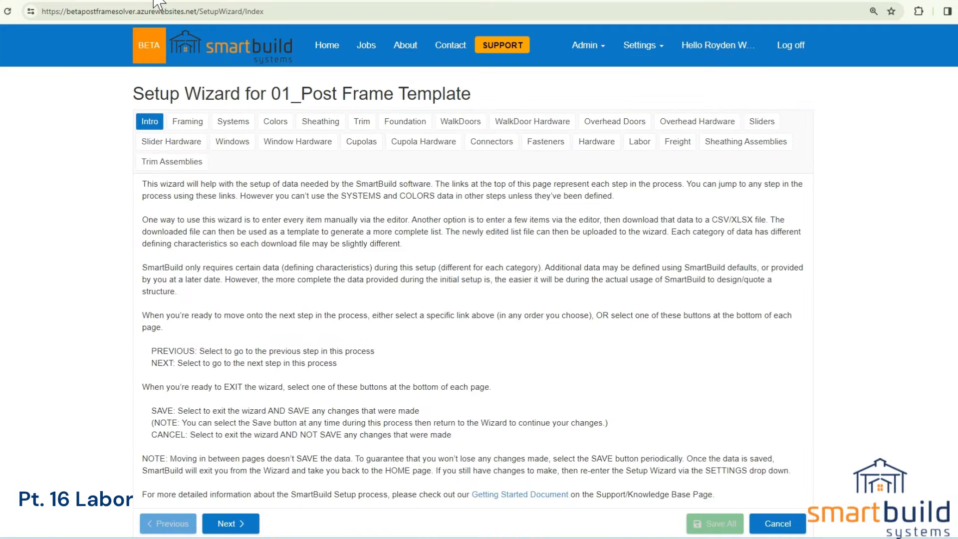
- In the Setup Wizard's labor items, review the Non Taxable Cost entry's SKU, description, selling unit, quantity, cost and price, and save it
{"action": "left_click", "coordinate": [632, 145]}
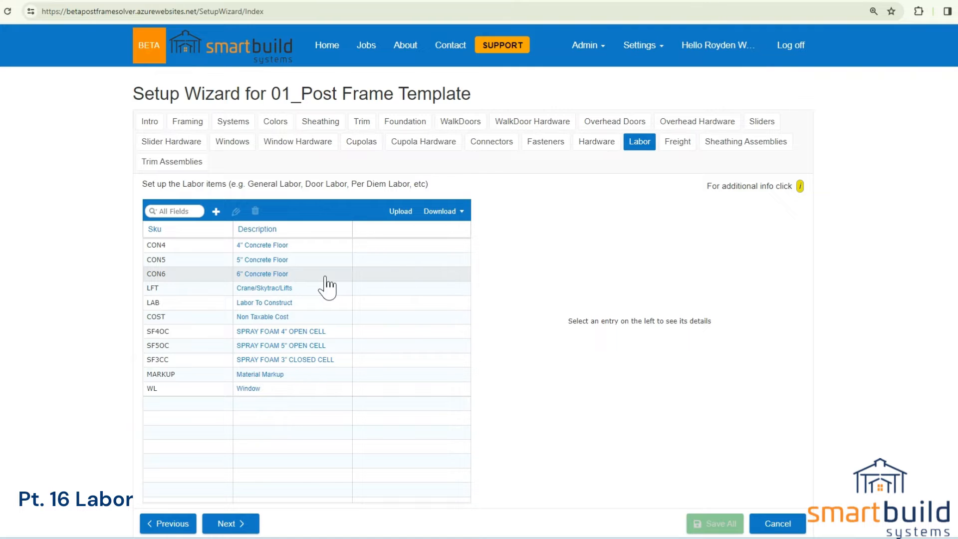
{"action": "double_click", "coordinate": [278, 317]}
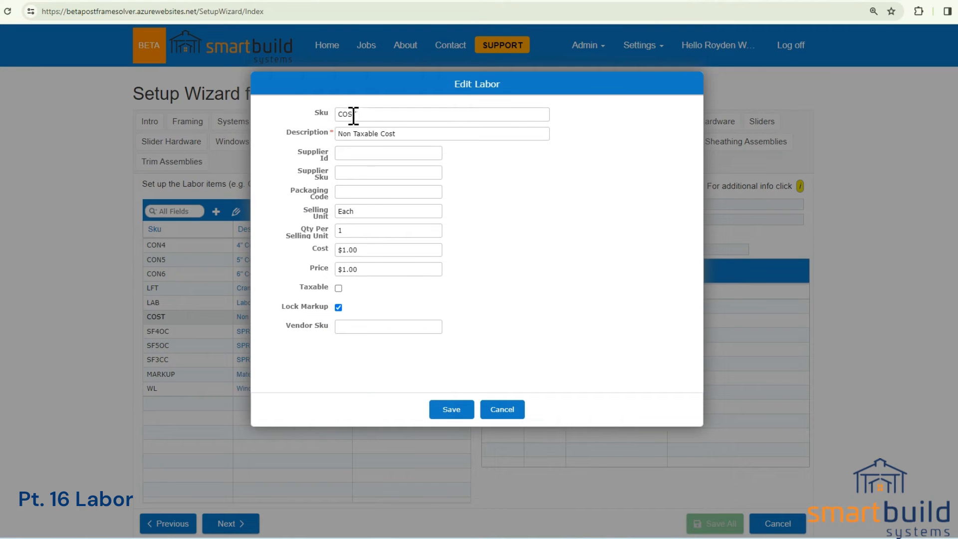
{"action": "left_click_drag", "start_coordinate": [353, 114], "coordinate": [337, 114]}
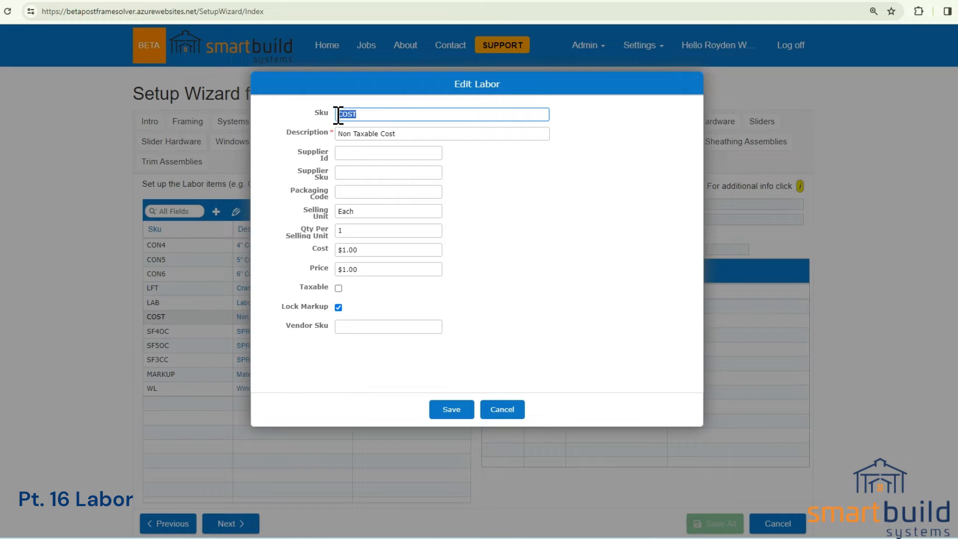
{"action": "left_click_drag", "start_coordinate": [397, 133], "coordinate": [336, 145]}
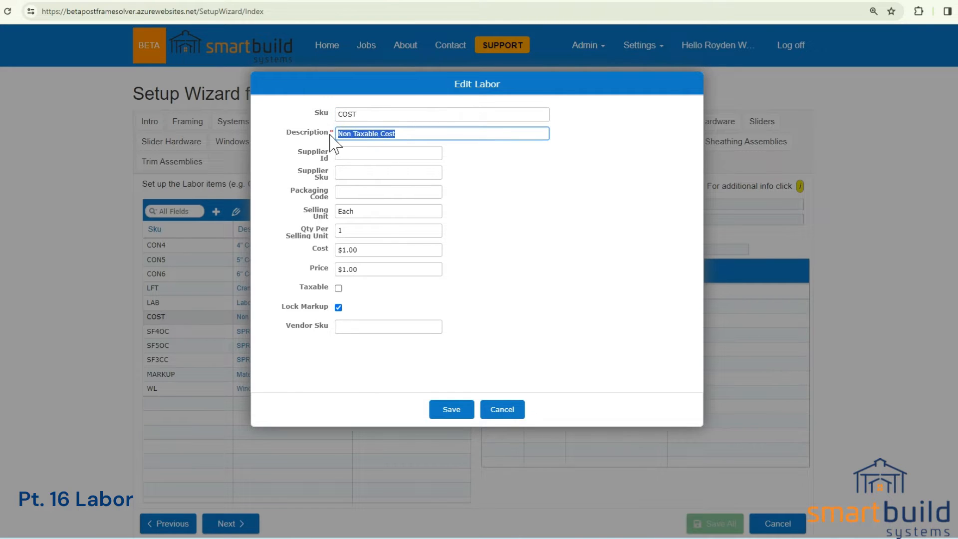
{"action": "left_click_drag", "start_coordinate": [358, 214], "coordinate": [339, 221]}
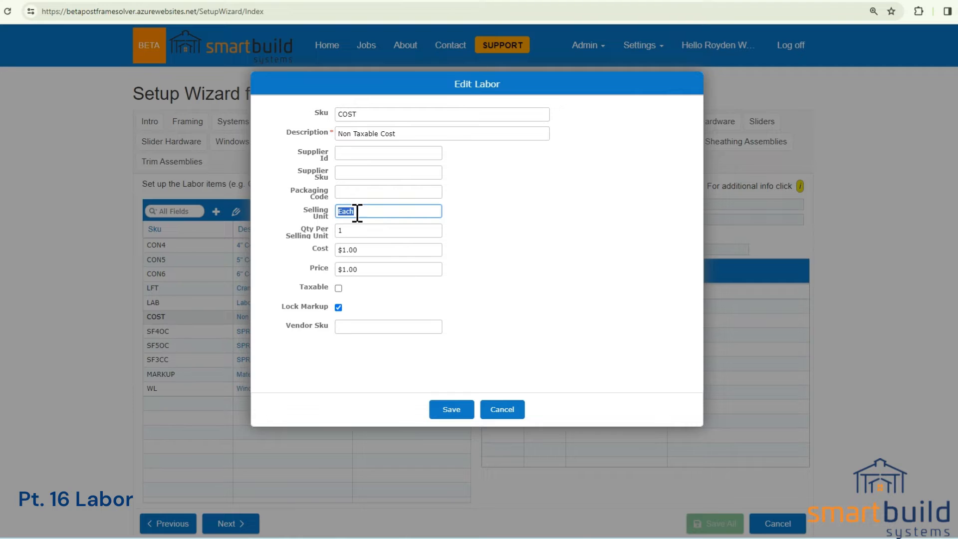
{"action": "left_click", "coordinate": [344, 233]}
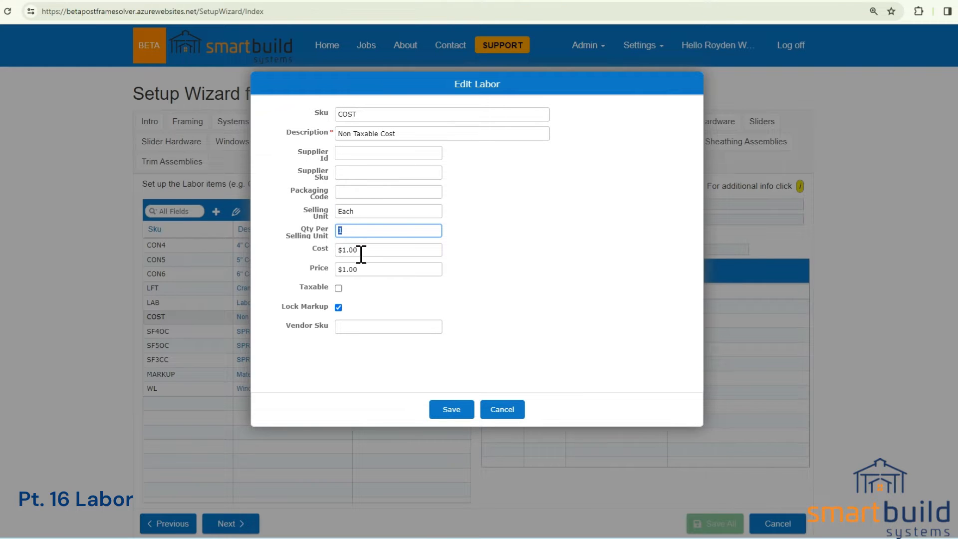
{"action": "left_click_drag", "start_coordinate": [361, 253], "coordinate": [333, 273]}
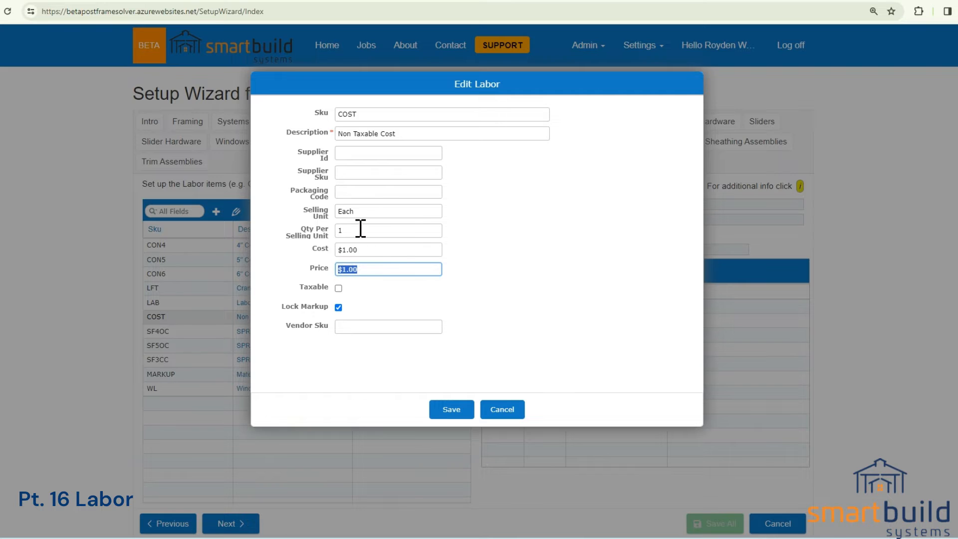
{"action": "left_click", "coordinate": [452, 409]}
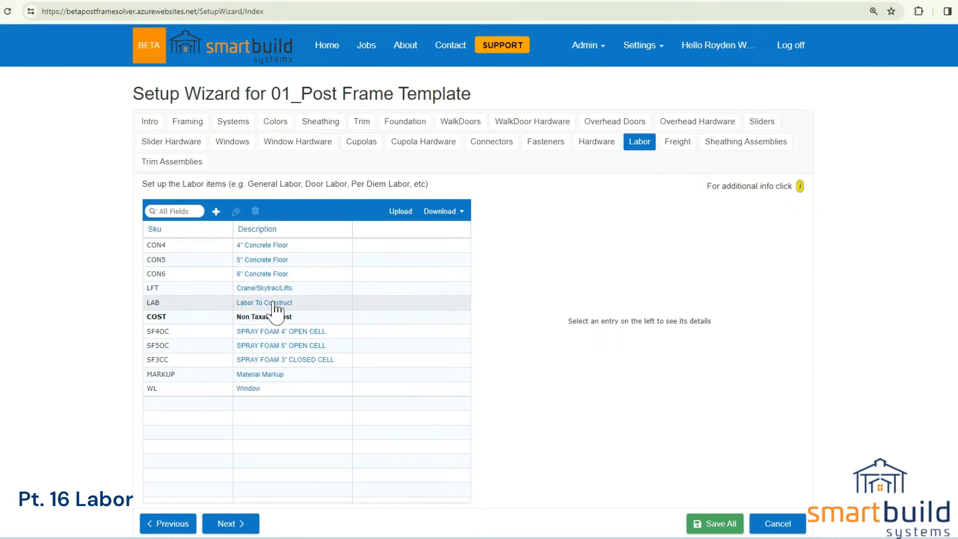
- Compare the cost details of Non Taxable Cost and Labor To Construct, and check the latter's SKU and description without saving
{"action": "left_click", "coordinate": [260, 318]}
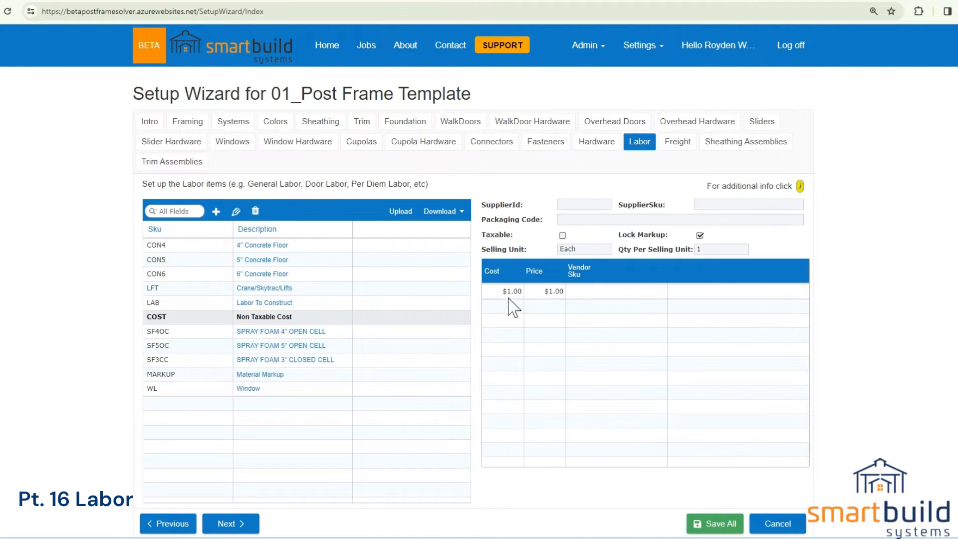
{"action": "left_click", "coordinate": [292, 303]}
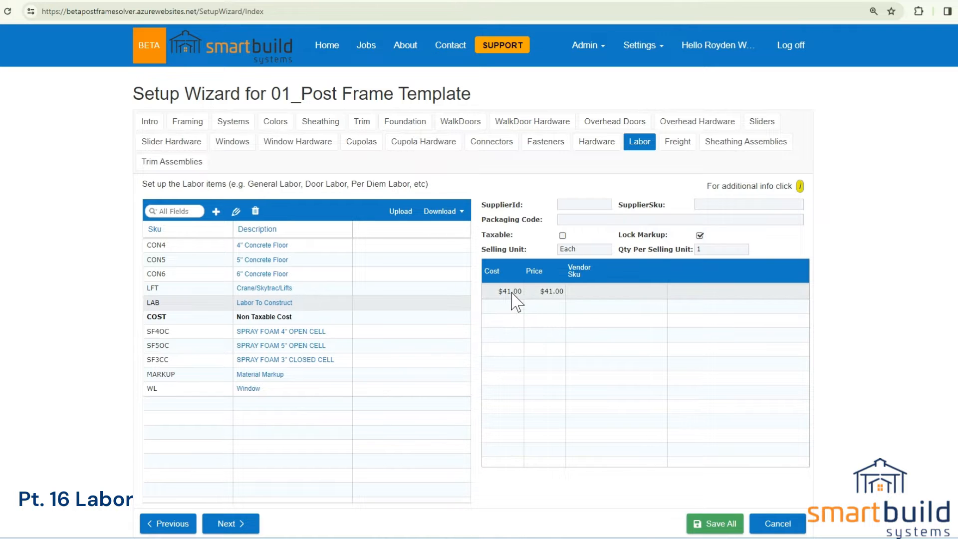
{"action": "double_click", "coordinate": [269, 305]}
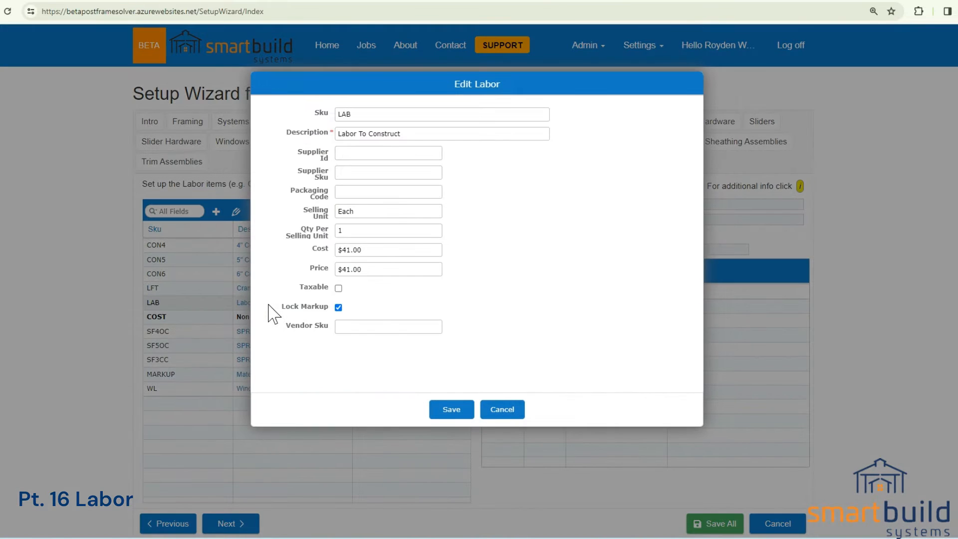
{"action": "left_click", "coordinate": [359, 113]}
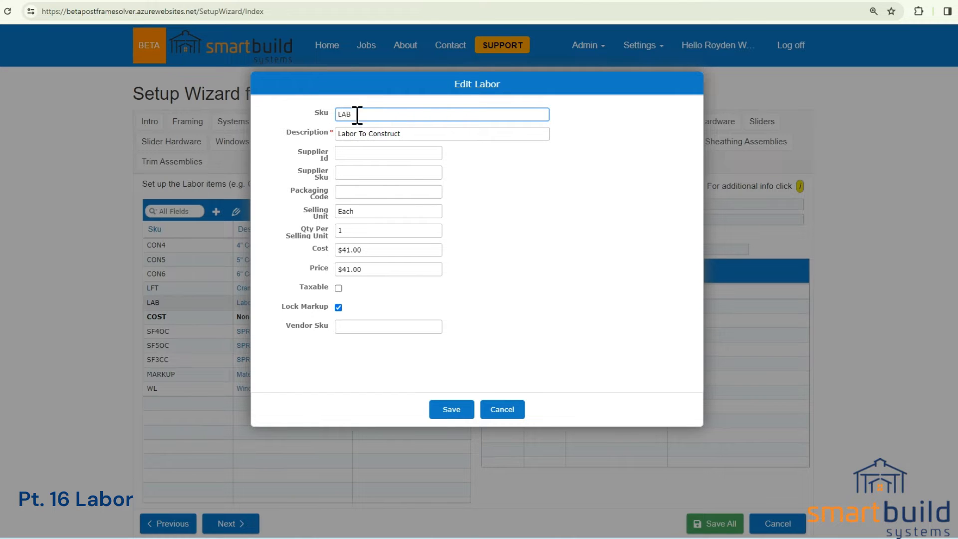
{"action": "left_click_drag", "start_coordinate": [411, 133], "coordinate": [332, 134]}
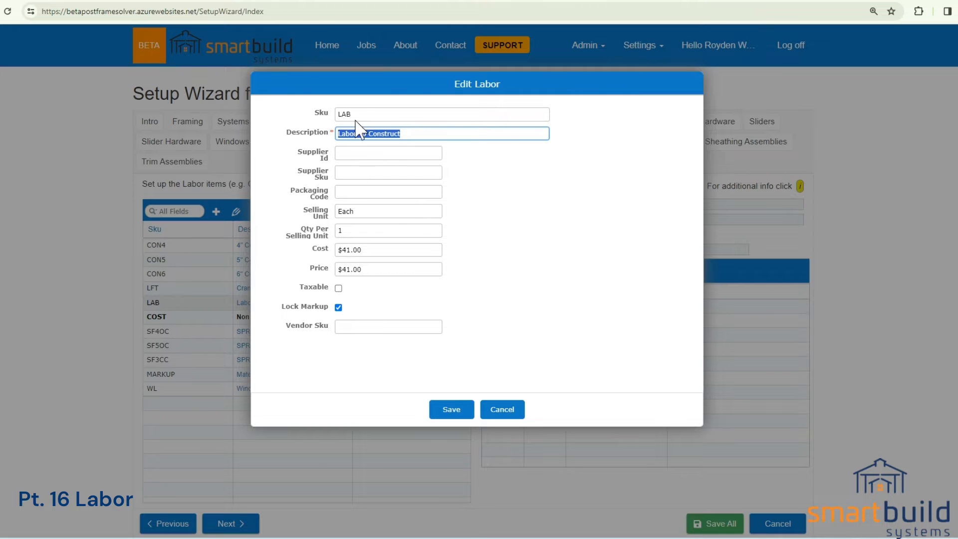
{"action": "left_click", "coordinate": [503, 410]}
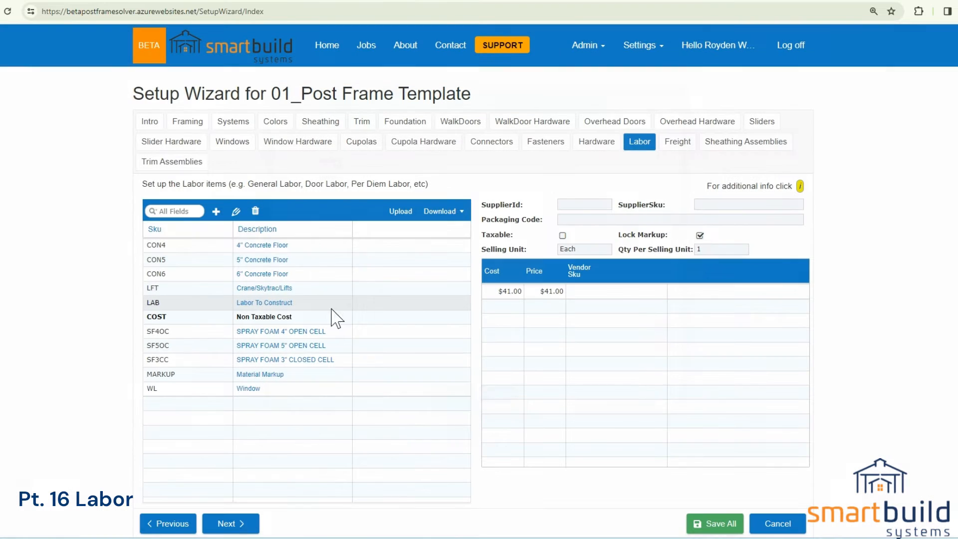
- Examine the SKU, description, cost and price fields of a blank new labor item, and discard it
{"action": "left_click", "coordinate": [216, 211]}
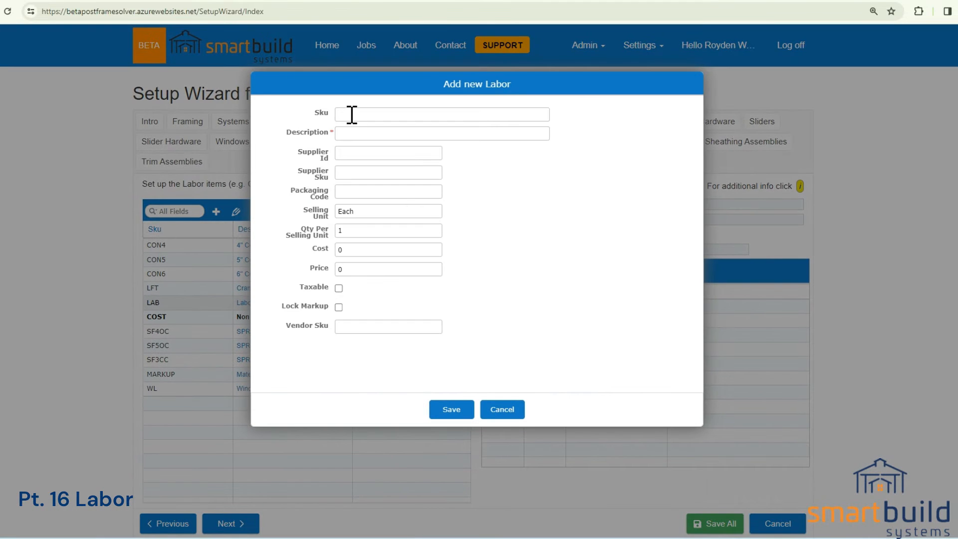
{"action": "left_click", "coordinate": [351, 114]}
{"action": "left_click", "coordinate": [343, 134]}
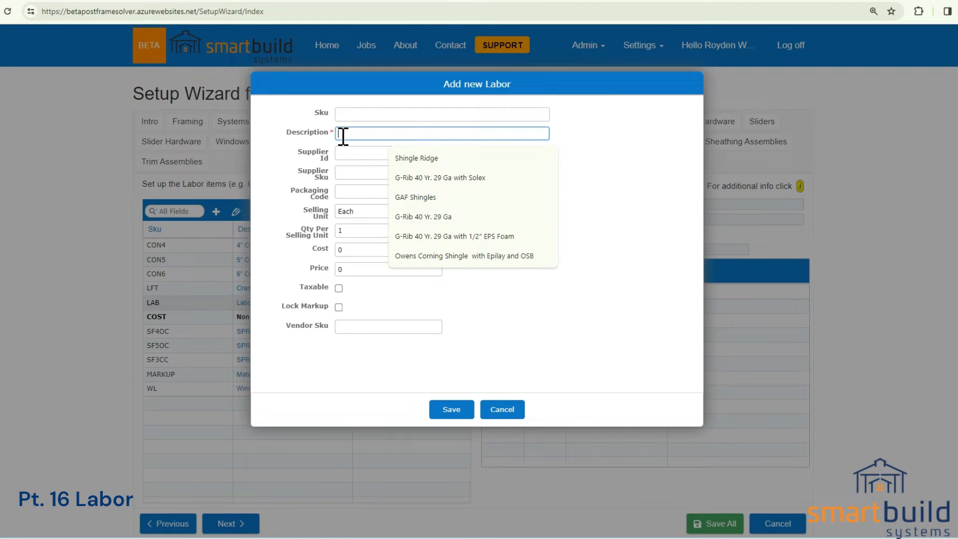
{"action": "left_click", "coordinate": [354, 248]}
{"action": "left_click", "coordinate": [343, 270]}
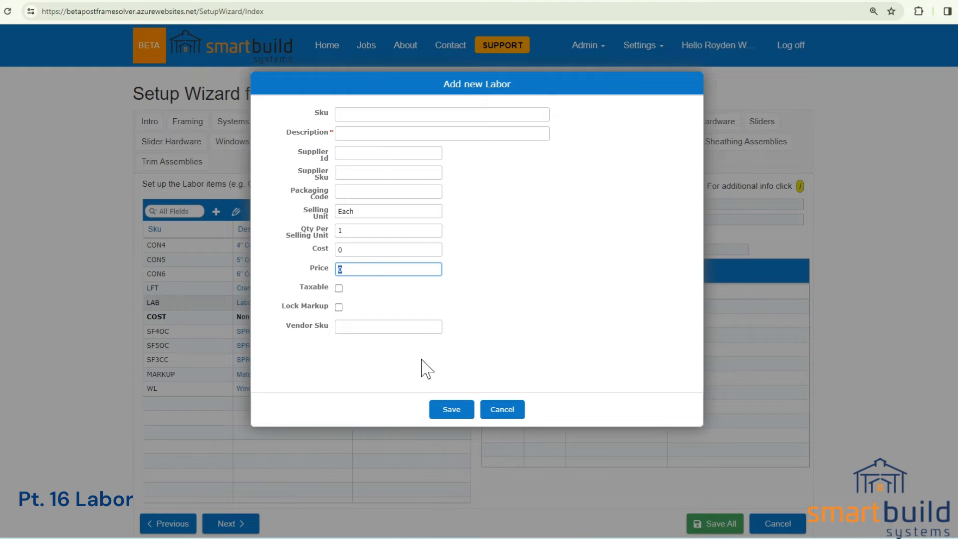
{"action": "left_click", "coordinate": [503, 408]}
- Reopen the Labor To Construct item and examine its SKU, cost and price
{"action": "double_click", "coordinate": [270, 301]}
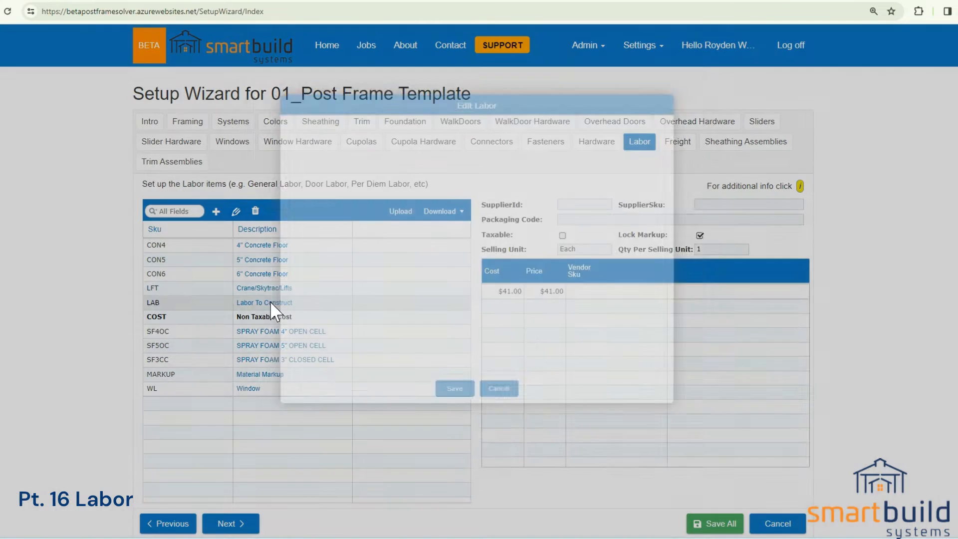
{"action": "left_click_drag", "start_coordinate": [359, 114], "coordinate": [337, 114]}
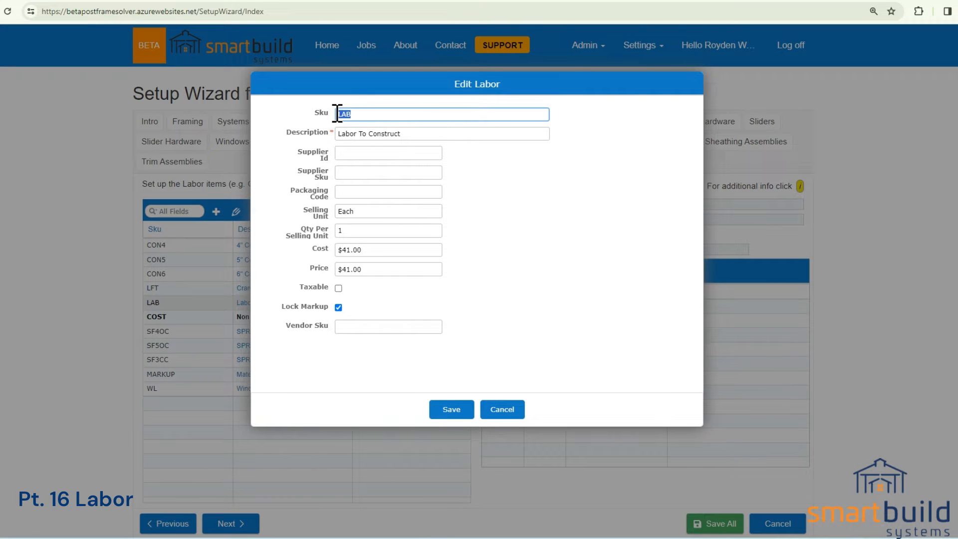
{"action": "left_click", "coordinate": [364, 250]}
{"action": "left_click", "coordinate": [359, 269]}
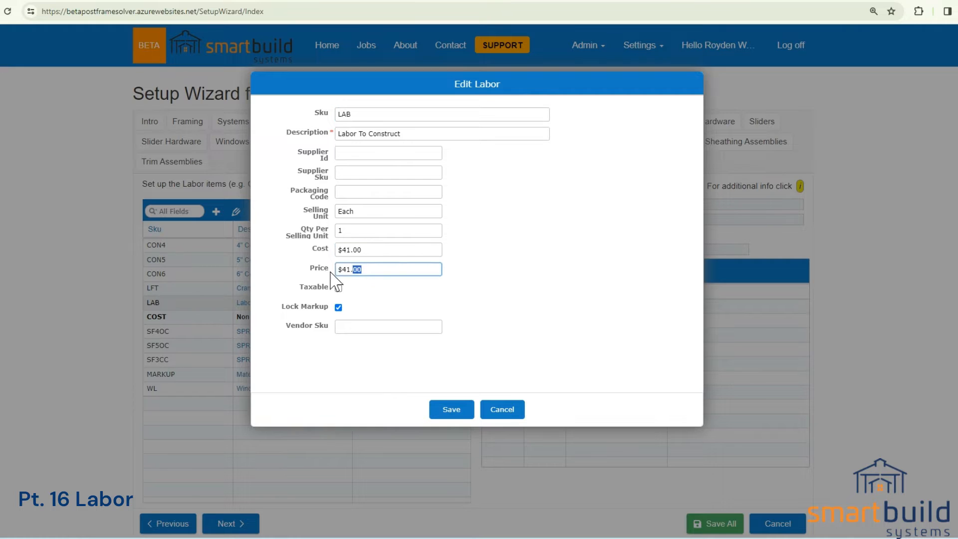
{"action": "left_click", "coordinate": [363, 251]}
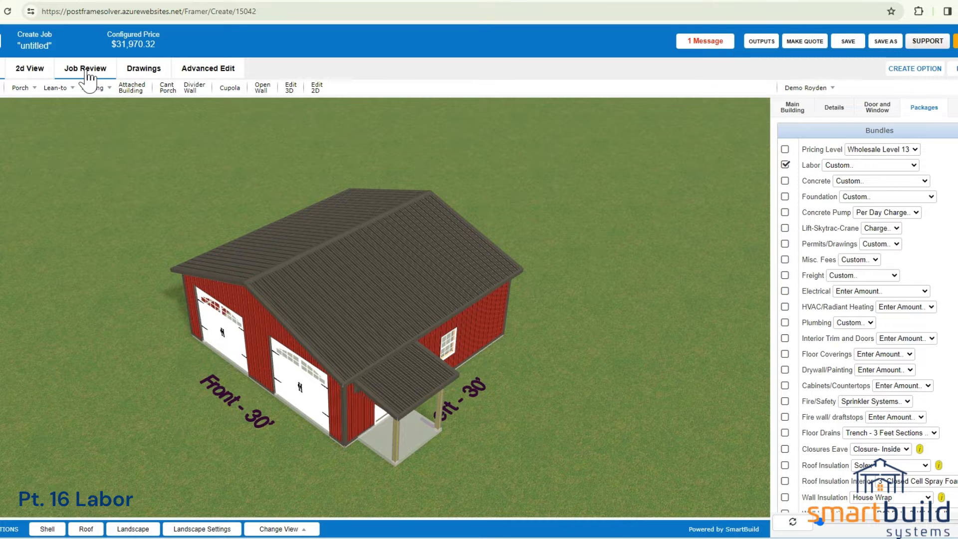
- Review the job's price summary and check the markup settings for the job total without changing them
{"action": "left_click", "coordinate": [88, 70]}
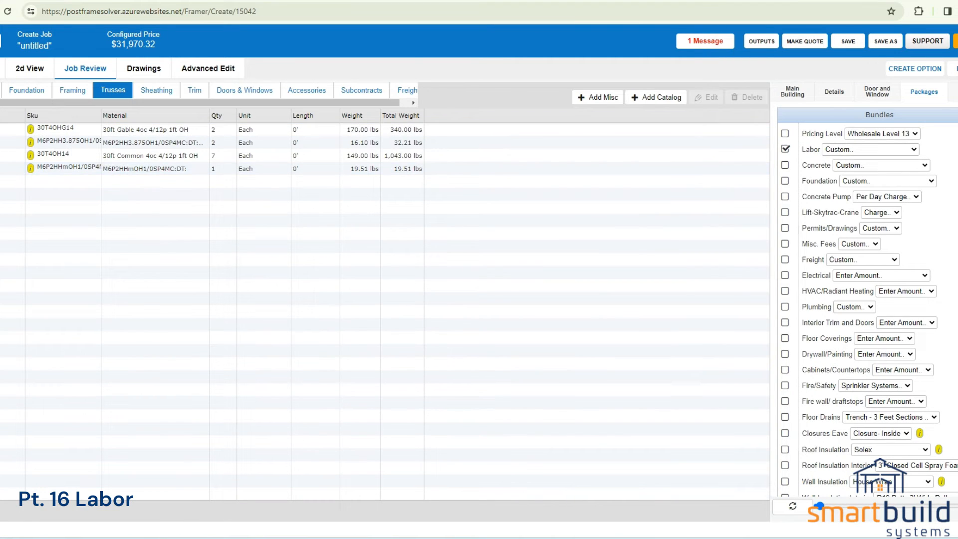
{"action": "left_click", "coordinate": [0, 90]}
{"action": "double_click", "coordinate": [180, 285]}
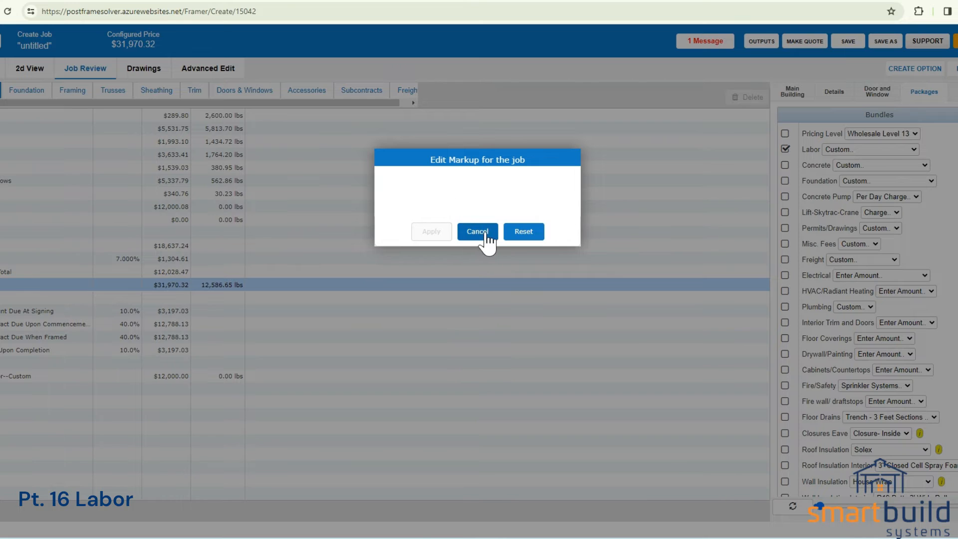
{"action": "left_click", "coordinate": [478, 231]}
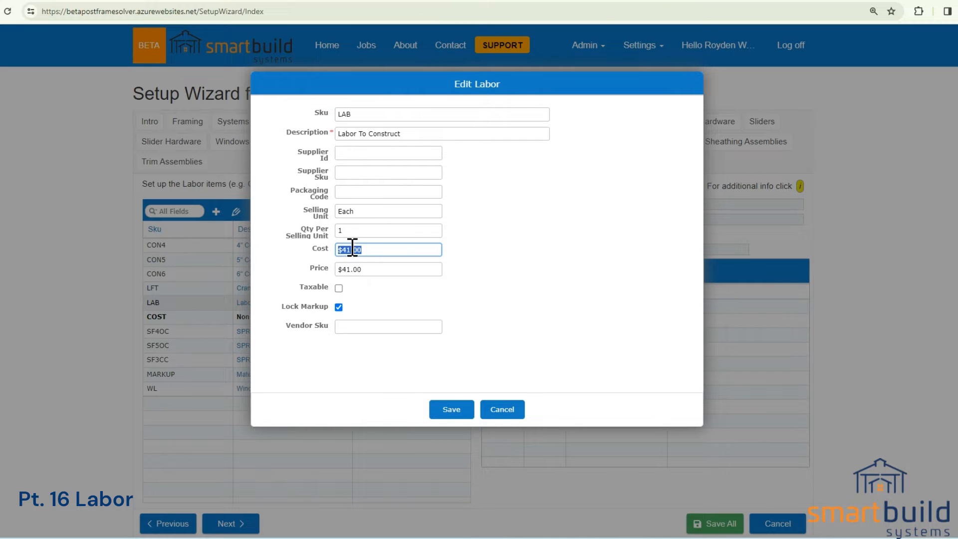
- Save the Labor To Construct item, and examine the Window labor item's cost without saving it
{"action": "left_click", "coordinate": [445, 408]}
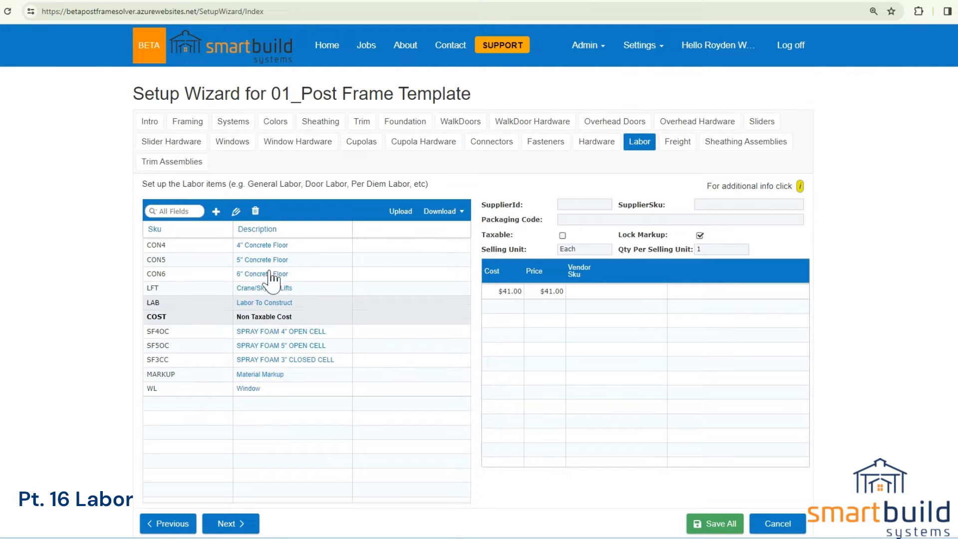
{"action": "double_click", "coordinate": [249, 390]}
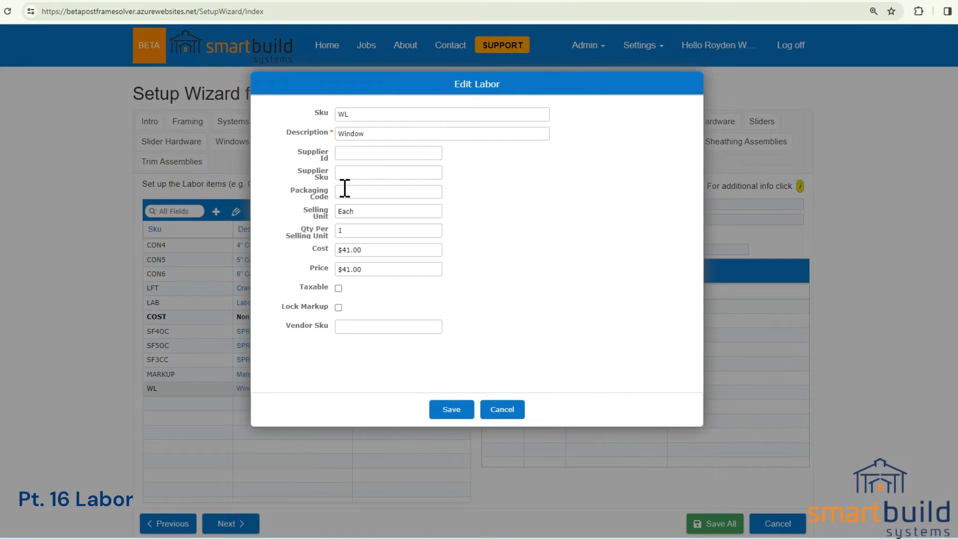
{"action": "left_click", "coordinate": [342, 250]}
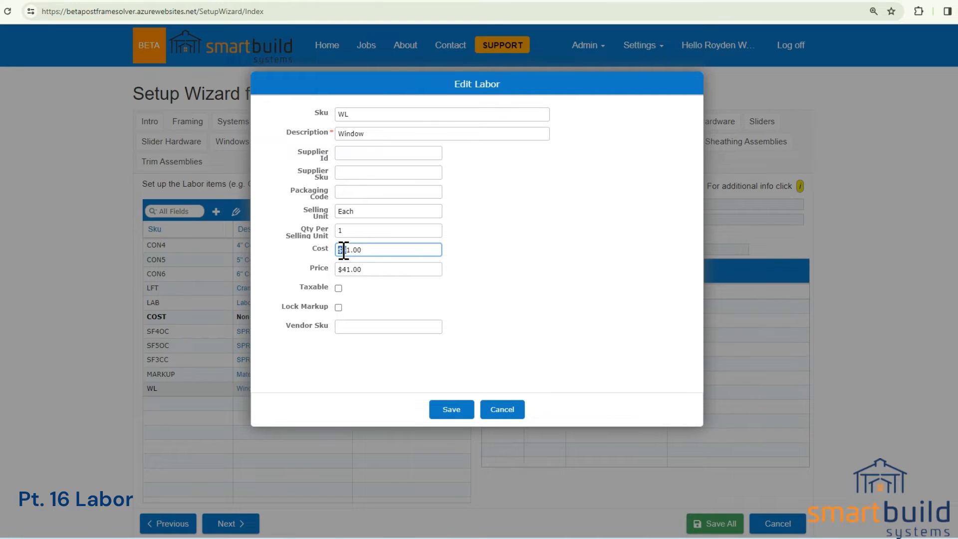
{"action": "left_click_drag", "start_coordinate": [344, 250], "coordinate": [346, 192]}
{"action": "left_click", "coordinate": [505, 413]}
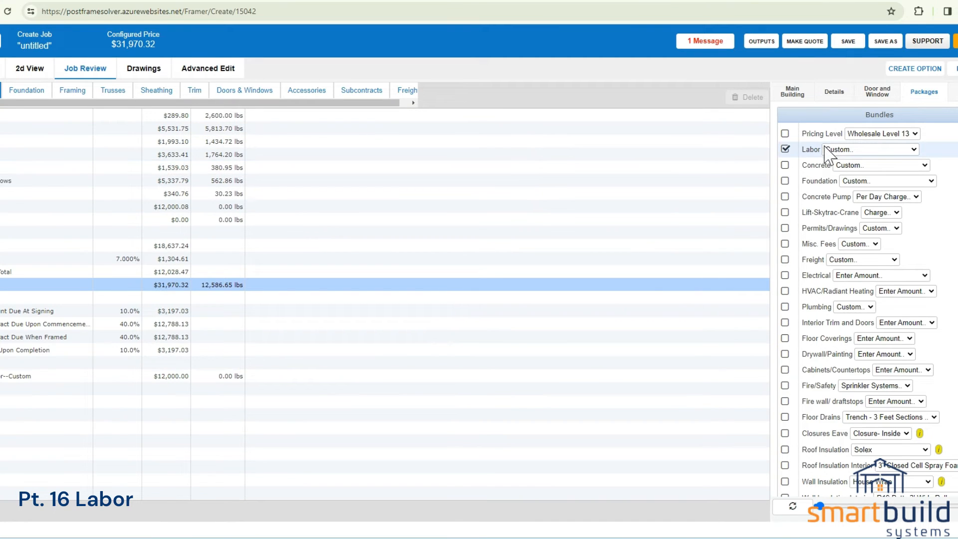
- Remove the Custom labor bundle from the job, and check its total amount prompt without applying an amount
{"action": "left_click", "coordinate": [785, 149]}
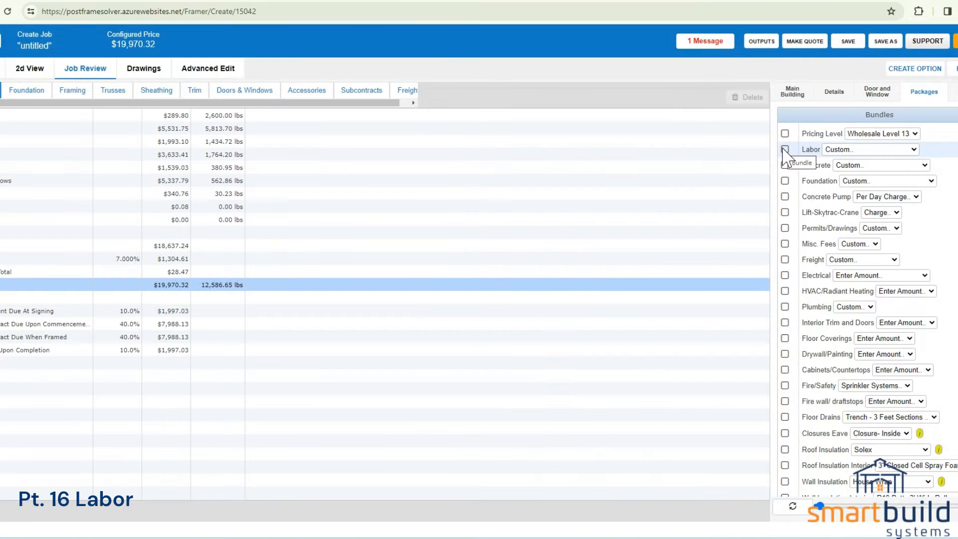
{"action": "left_click", "coordinate": [785, 149]}
{"action": "left_click", "coordinate": [498, 170]}
{"action": "left_click_drag", "start_coordinate": [498, 170], "coordinate": [460, 171]}
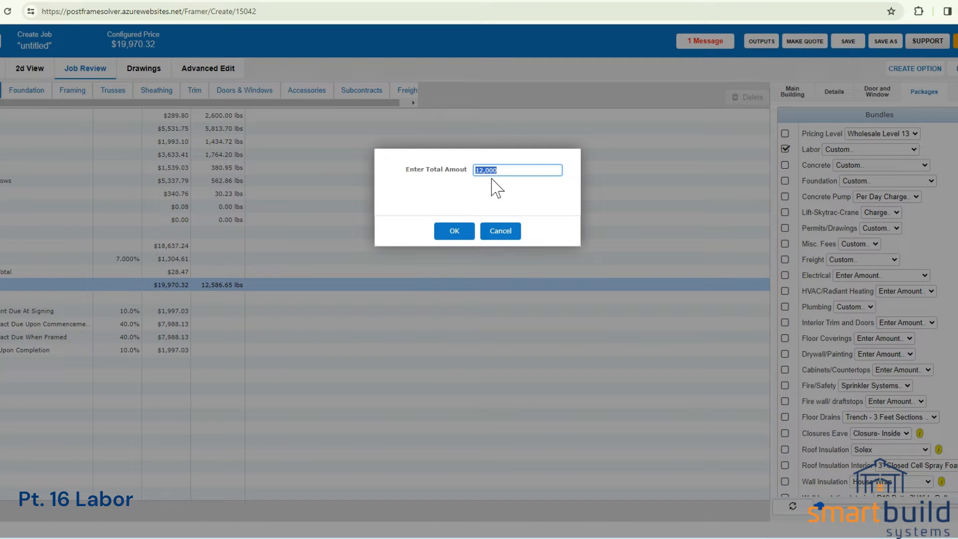
{"action": "left_click", "coordinate": [498, 231]}
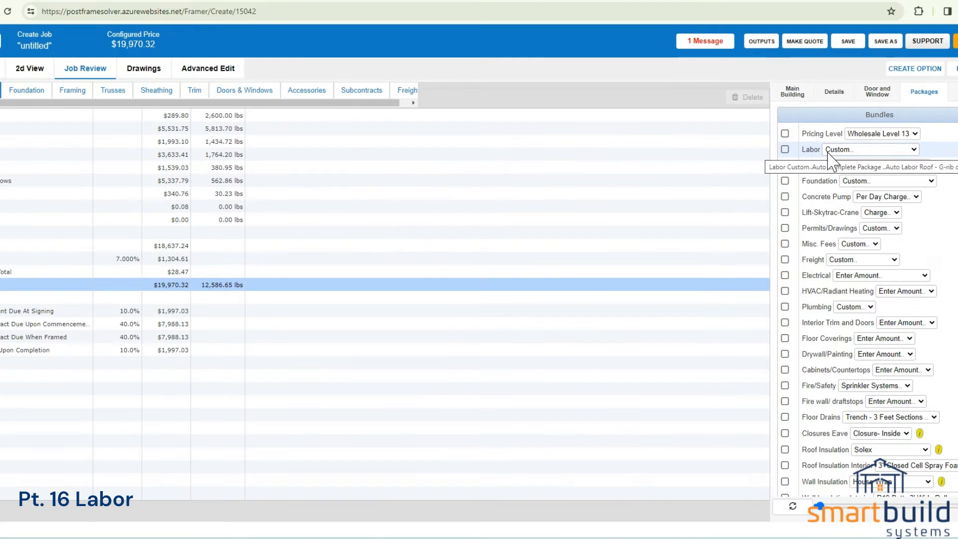
- Choose the Auto Complete Package for Labor and review its installation questions without applying the package
{"action": "left_click", "coordinate": [843, 149]}
{"action": "left_click", "coordinate": [863, 169]}
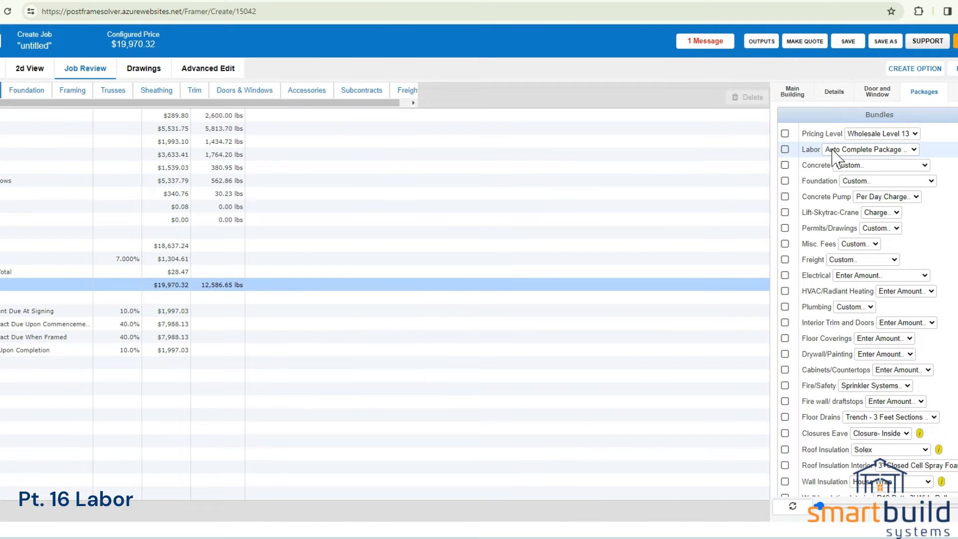
{"action": "left_click", "coordinate": [785, 149]}
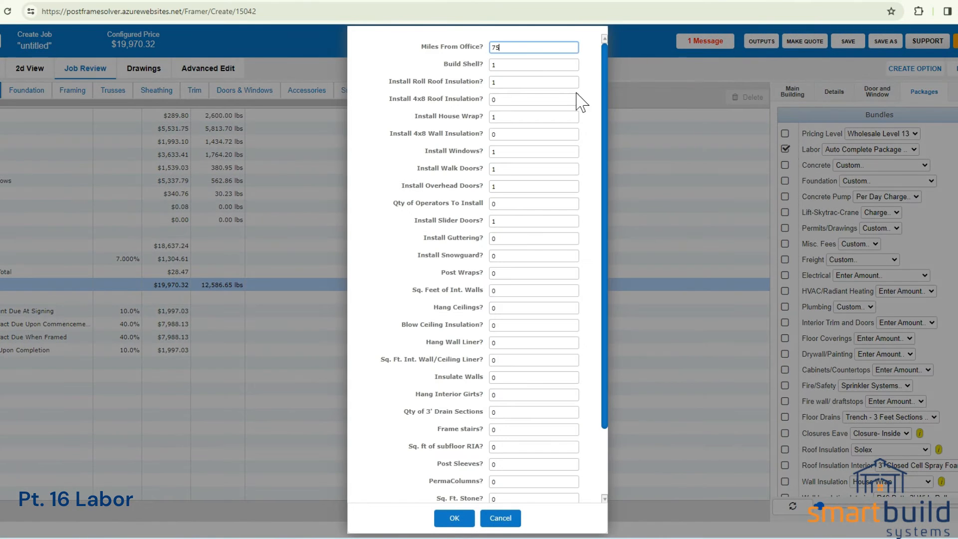
{"action": "left_click", "coordinate": [491, 65]}
{"action": "key", "text": "Tab"}
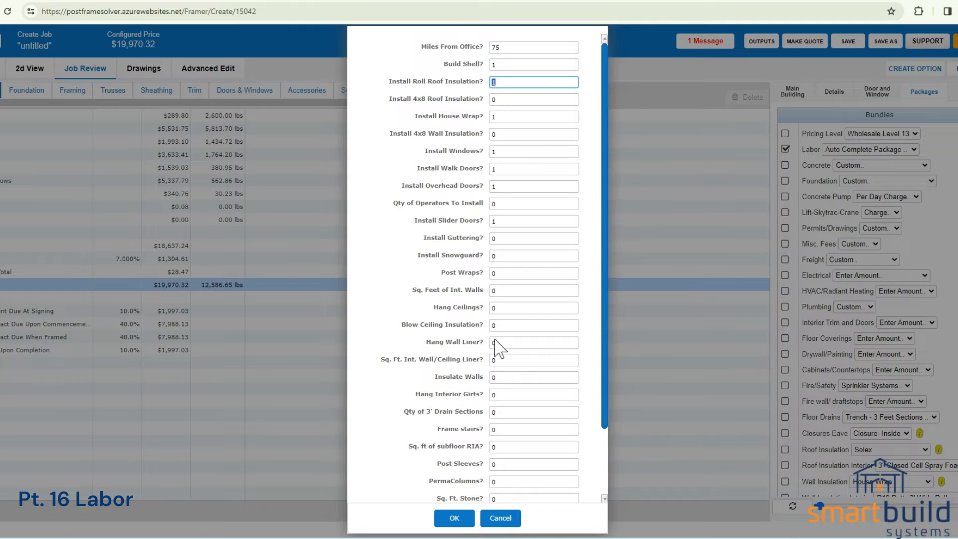
{"action": "left_click", "coordinate": [499, 518]}
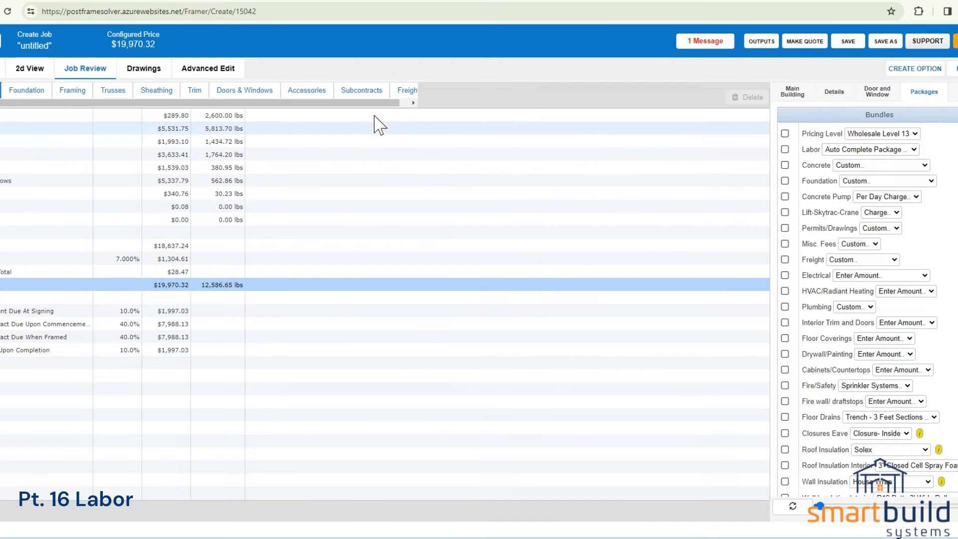
- Open the Packages settings on the beta SmartBuild site in a new browser tab and select the Labor (Custom) package
{"action": "left_click", "coordinate": [246, 3]}
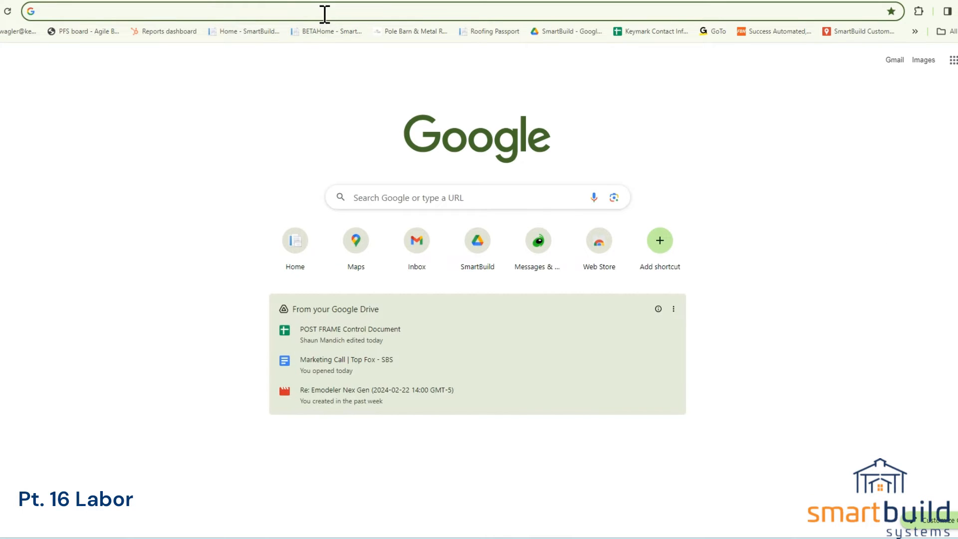
{"action": "left_click", "coordinate": [319, 31]}
{"action": "left_click", "coordinate": [644, 46]}
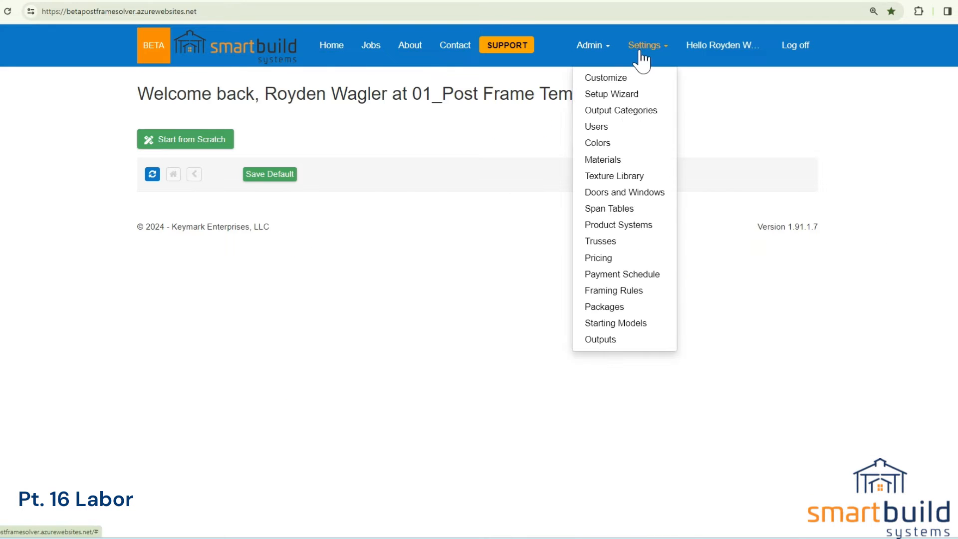
{"action": "left_click", "coordinate": [603, 310]}
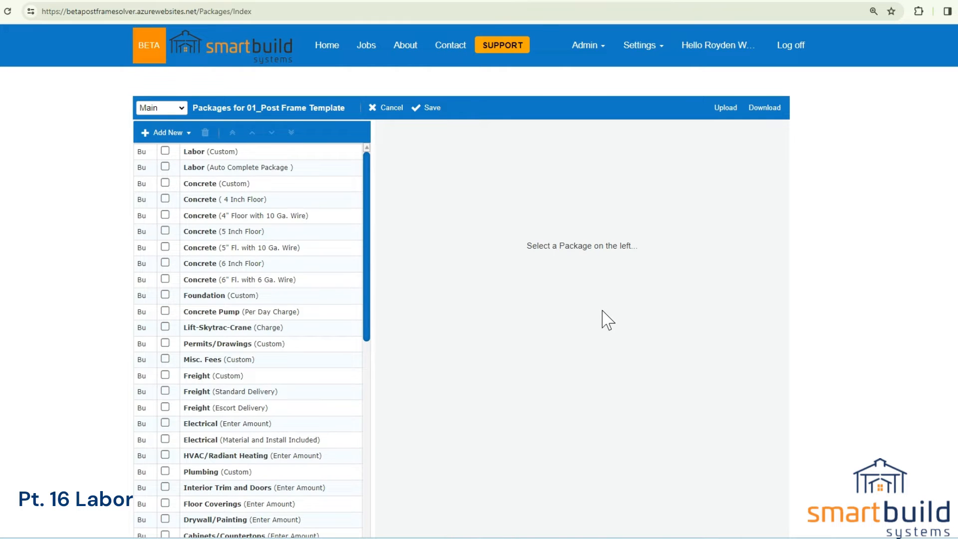
{"action": "left_click", "coordinate": [220, 153]}
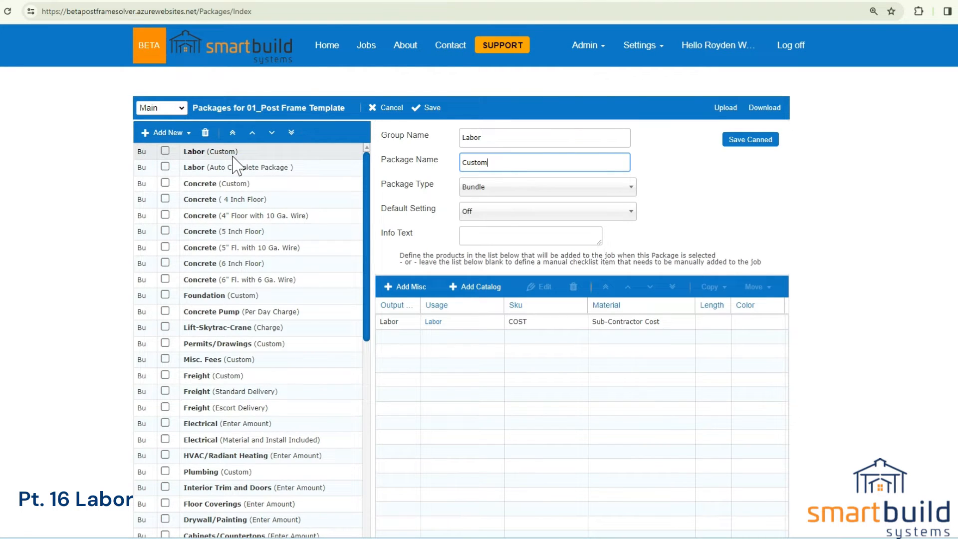
- Replace the package's Labor item calculation with the question "Enter and amount for Labor?" and a default of 0
{"action": "double_click", "coordinate": [461, 323]}
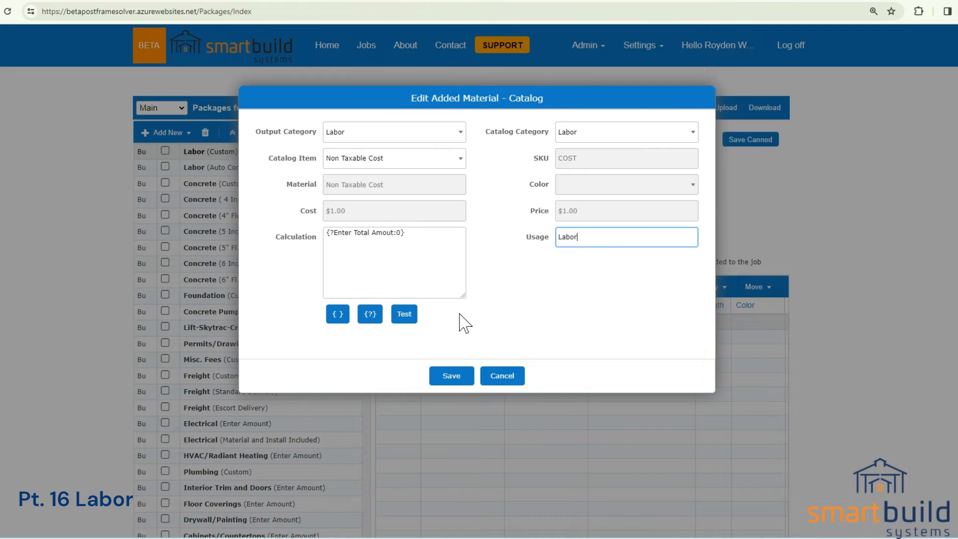
{"action": "left_click_drag", "start_coordinate": [408, 235], "coordinate": [310, 241]}
{"action": "key", "text": "BackSpace"}
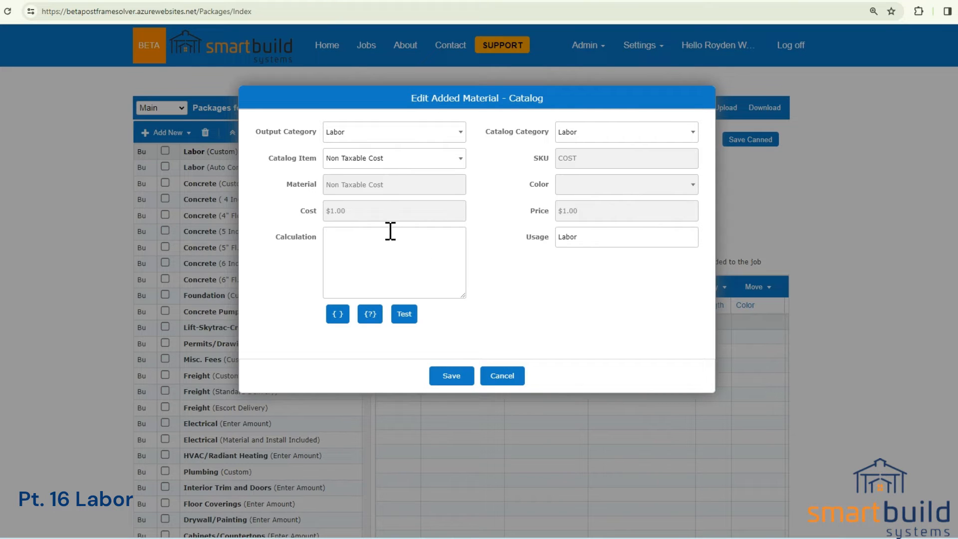
{"action": "left_click", "coordinate": [369, 314]}
{"action": "left_click", "coordinate": [459, 122]}
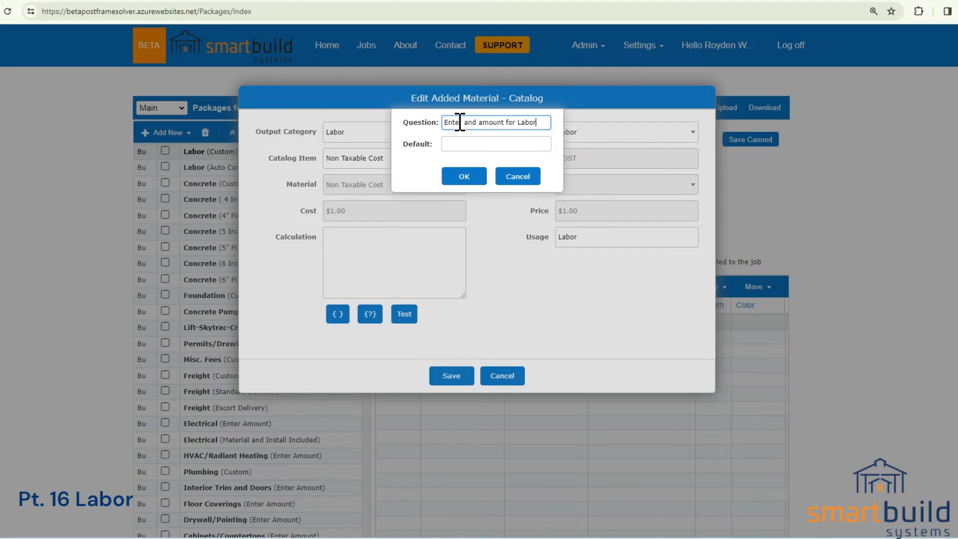
{"action": "left_click", "coordinate": [463, 145]}
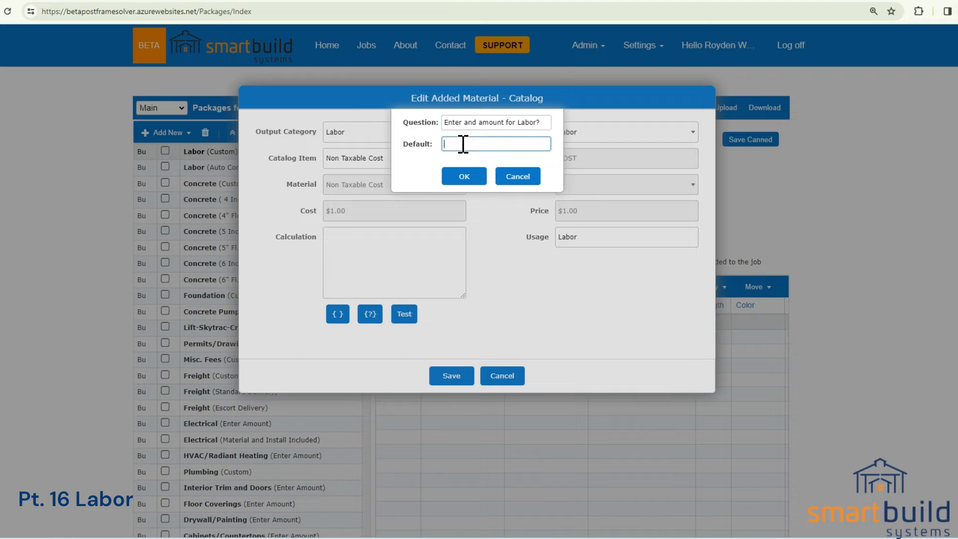
{"action": "type", "text": "0"}
{"action": "left_click", "coordinate": [460, 175]}
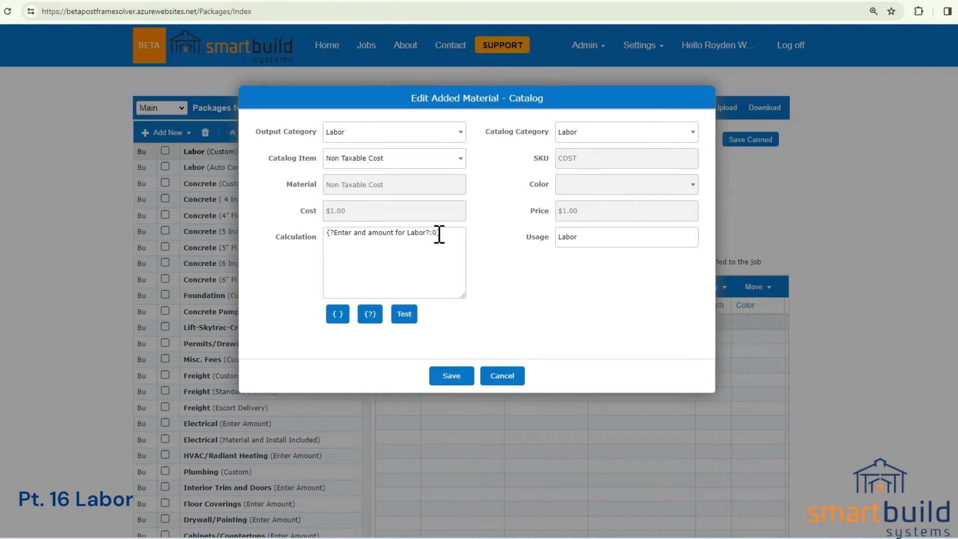
- Check the new calculation, choose Non Taxable Cost as the catalog item, and save the Labor item
{"action": "left_click_drag", "start_coordinate": [441, 232], "coordinate": [333, 250]}
{"action": "left_click", "coordinate": [349, 251]}
{"action": "left_click", "coordinate": [444, 233], "text": "shift"}
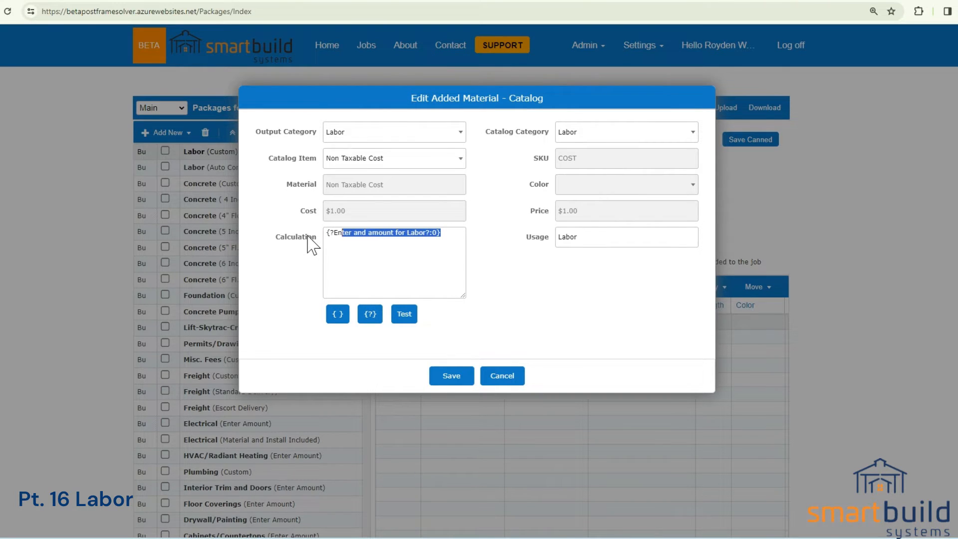
{"action": "left_click", "coordinate": [365, 160]}
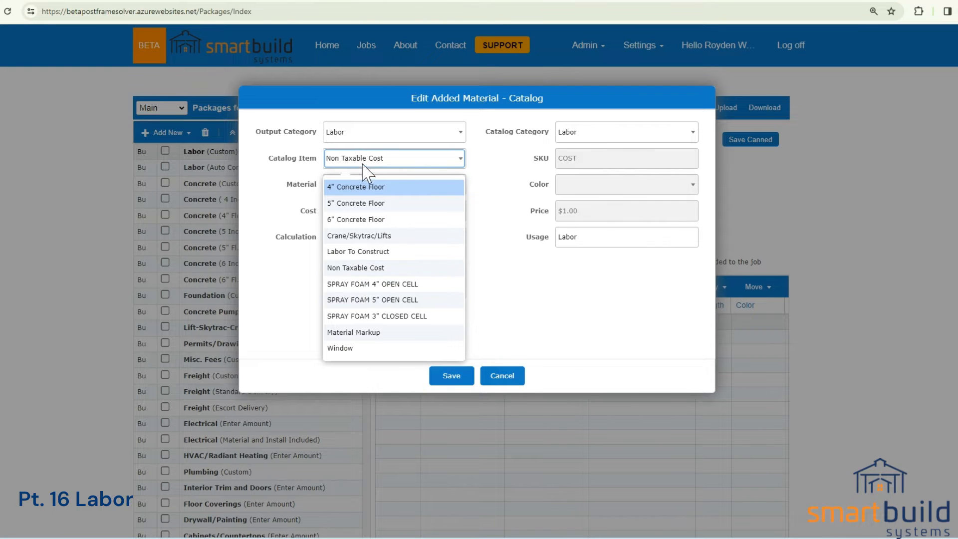
{"action": "left_click", "coordinate": [369, 268]}
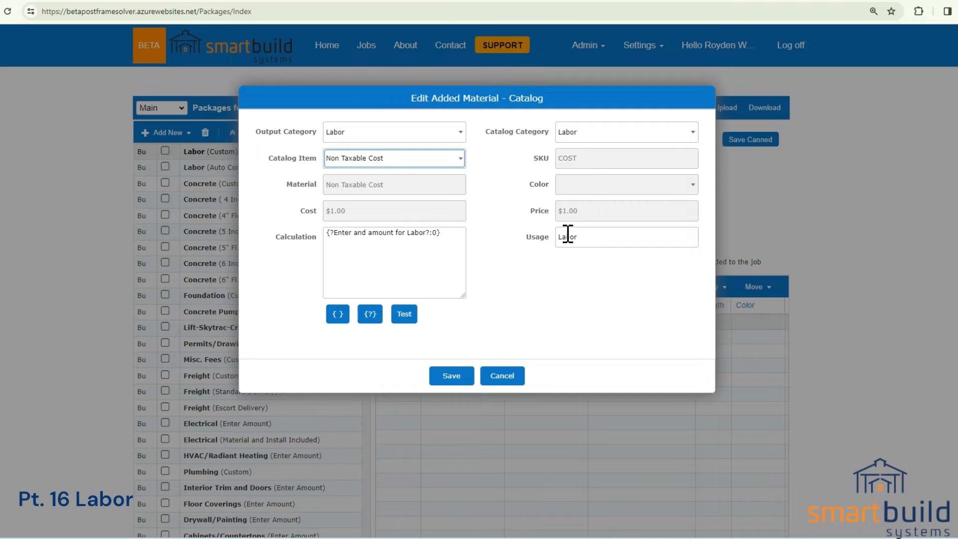
{"action": "left_click", "coordinate": [451, 381]}
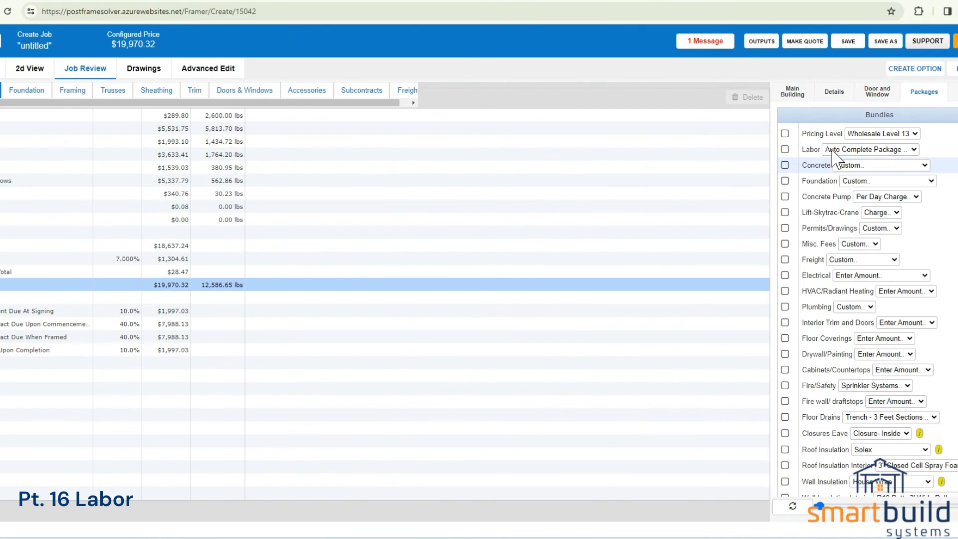
- Back in the job, switch the Labor bundle to Custom, enable it, and select the default amount in its prompt for replacement
{"action": "left_click", "coordinate": [832, 152]}
{"action": "left_click", "coordinate": [838, 160]}
{"action": "left_click", "coordinate": [785, 150]}
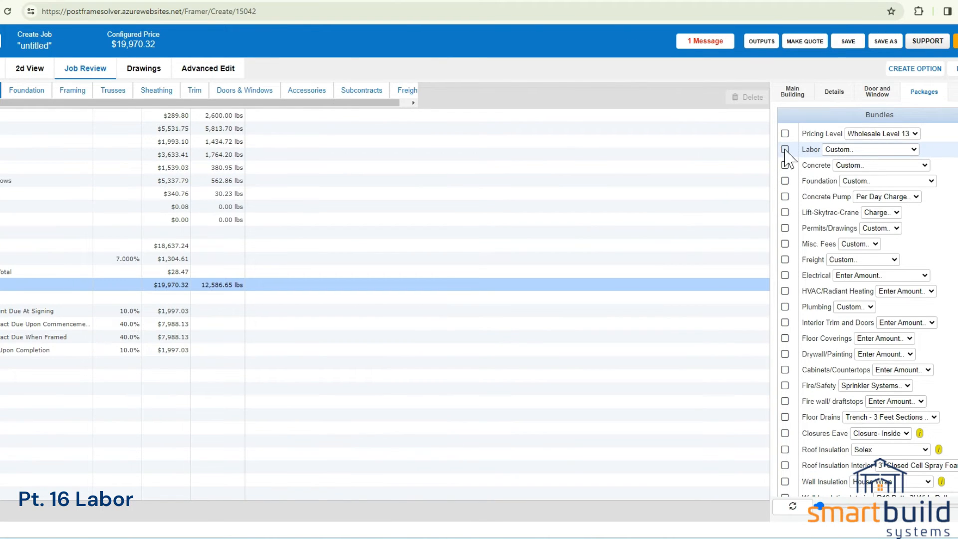
{"action": "left_click", "coordinate": [479, 172]}
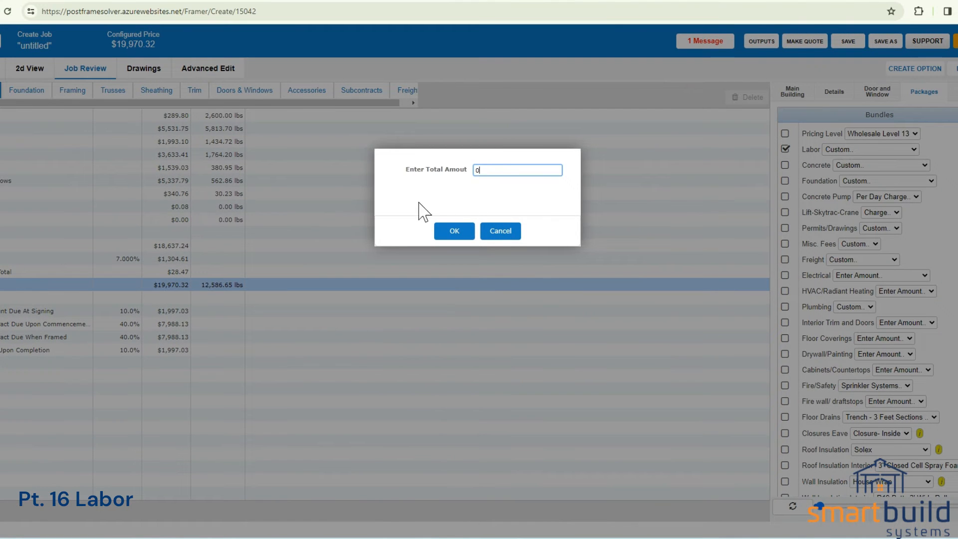
{"action": "double_click", "coordinate": [482, 171]}
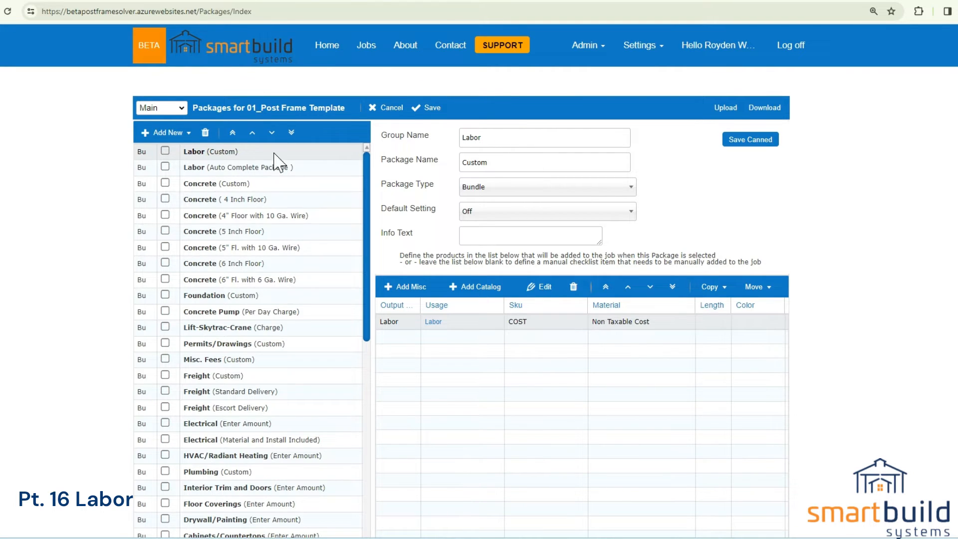
- Open the Labor item of the Labor (Auto Complete Package) package and examine its full floor-area calculation formula
{"action": "left_click", "coordinate": [264, 170]}
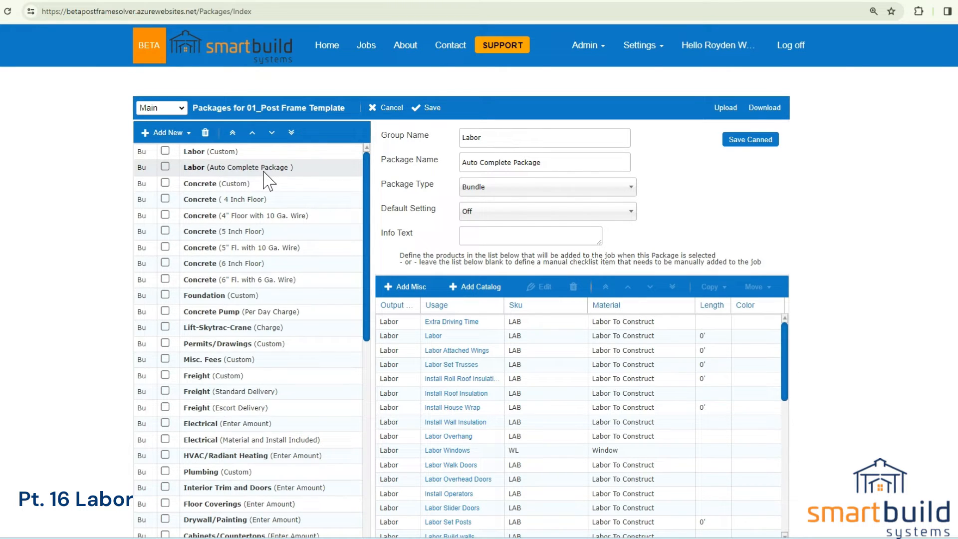
{"action": "left_click", "coordinate": [454, 339]}
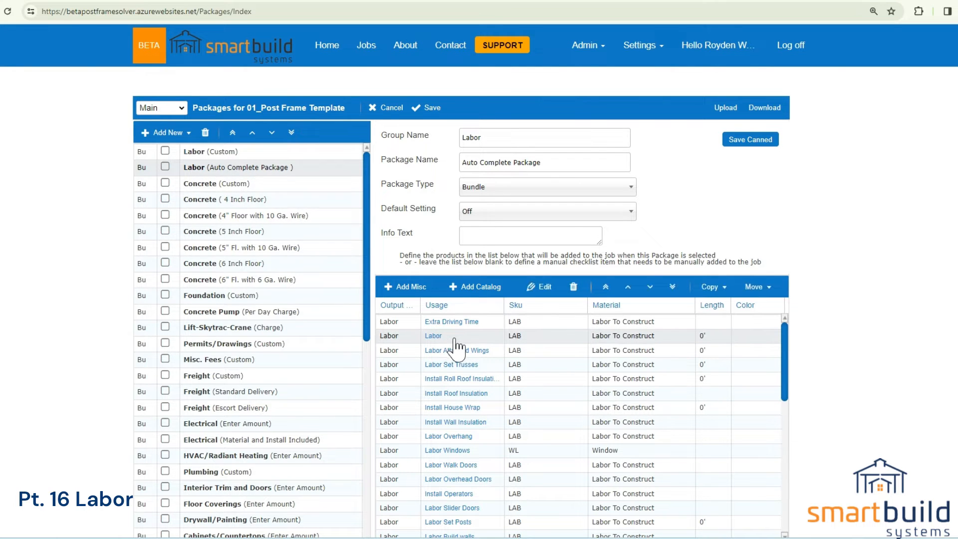
{"action": "left_click", "coordinate": [454, 339]}
{"action": "left_click", "coordinate": [454, 339]}
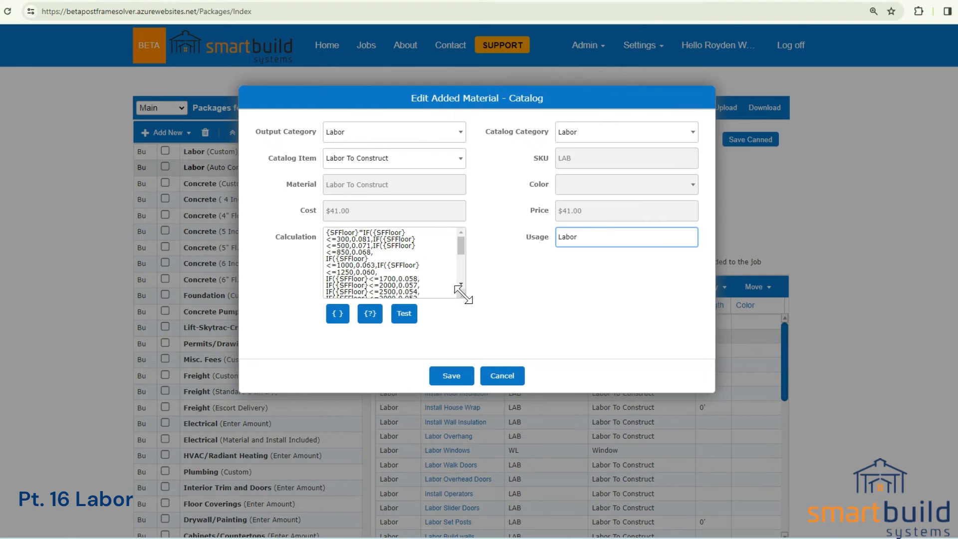
{"action": "left_click_drag", "start_coordinate": [463, 296], "coordinate": [481, 379]}
{"action": "left_click_drag", "start_coordinate": [461, 319], "coordinate": [462, 336]}
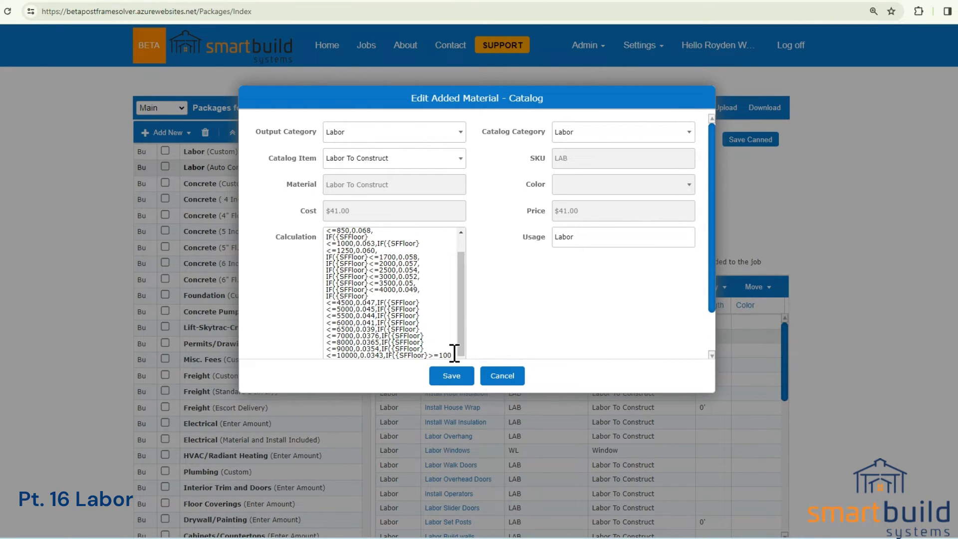
{"action": "scroll", "coordinate": [454, 352], "scroll_direction": "down", "scroll_amount": 1}
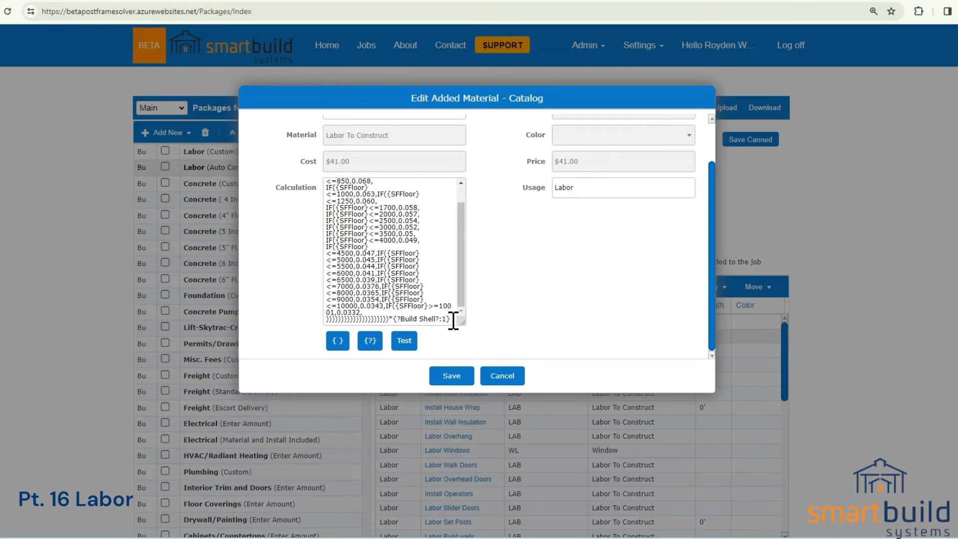
- Replace the Labor item's calculation with the square-foot floor field multiplied by 6, {SFFloor}*6
{"action": "left_click_drag", "start_coordinate": [453, 320], "coordinate": [327, 179]}
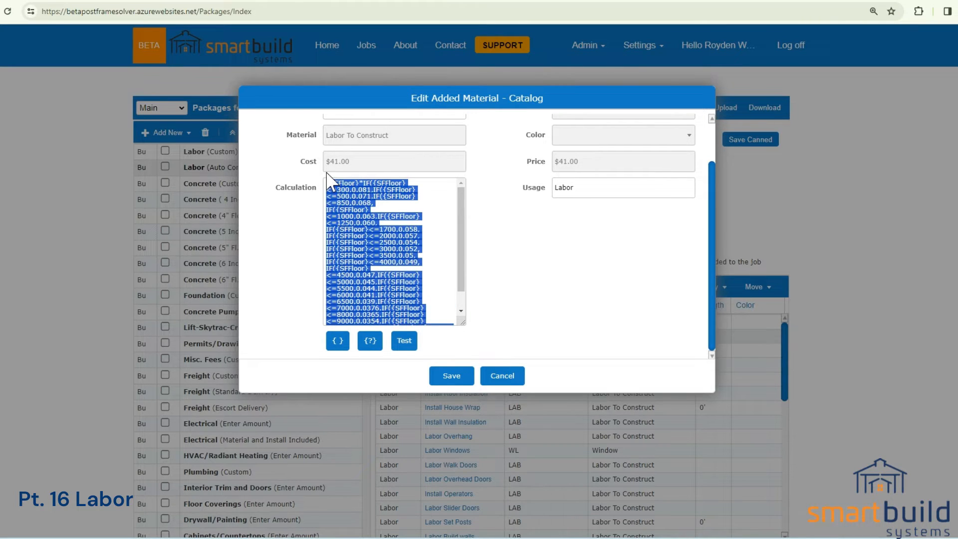
{"action": "key", "text": "BackSpace"}
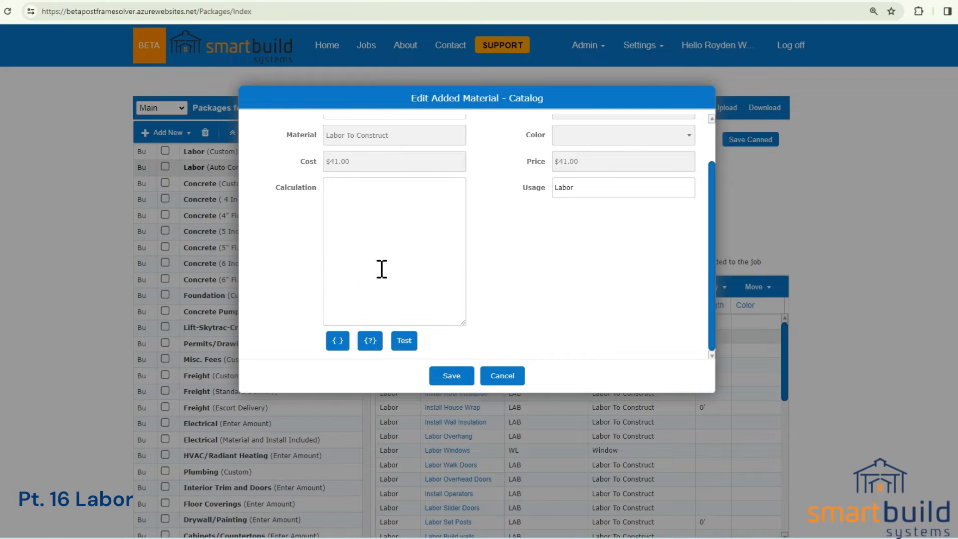
{"action": "left_click", "coordinate": [338, 342]}
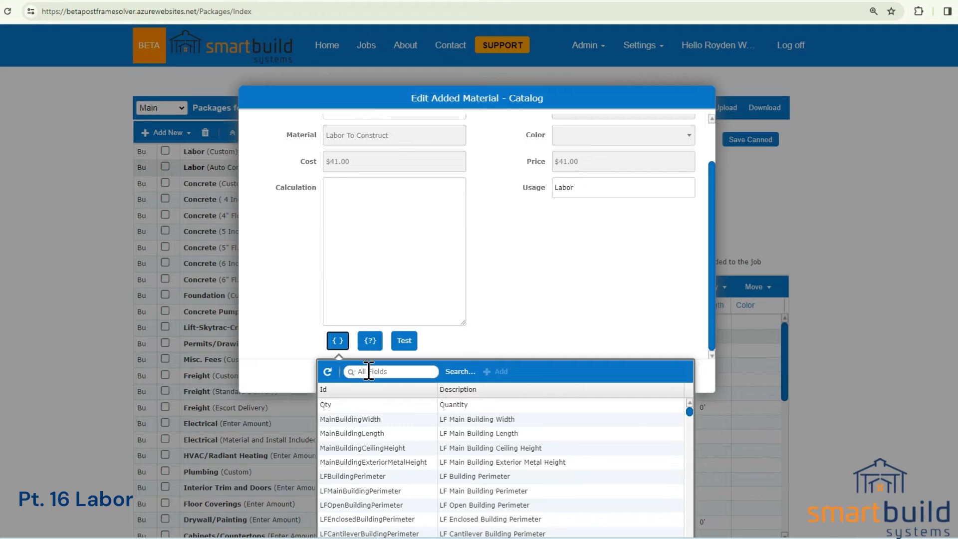
{"action": "left_click", "coordinate": [368, 371]}
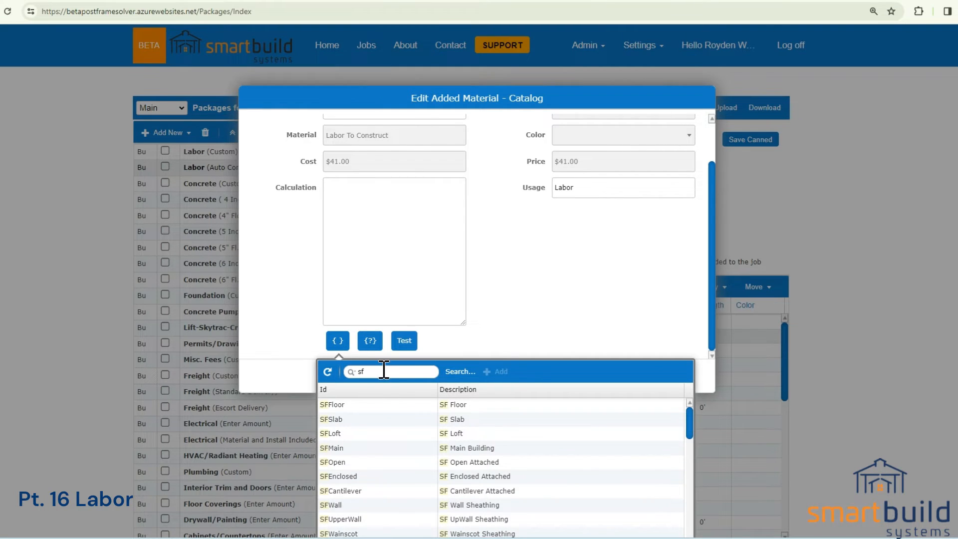
{"action": "left_click", "coordinate": [335, 406]}
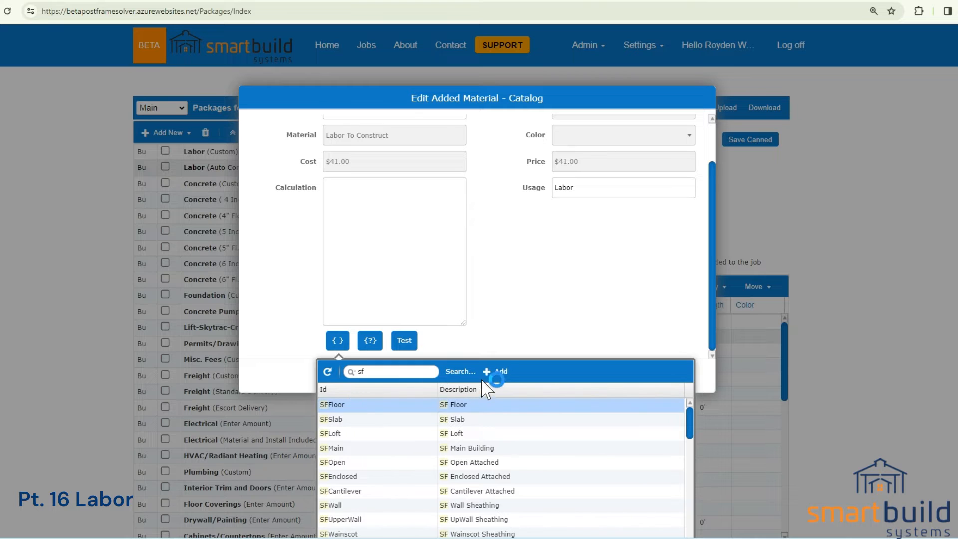
{"action": "left_click", "coordinate": [495, 372]}
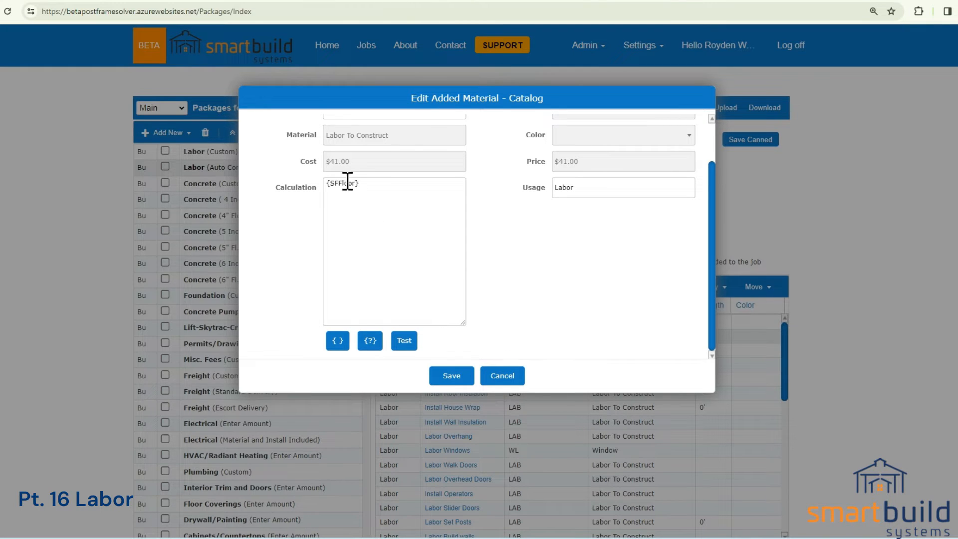
{"action": "left_click_drag", "start_coordinate": [367, 184], "coordinate": [325, 184]}
{"action": "left_click", "coordinate": [372, 185]}
- Choose Non Taxable Cost as the Labor item's catalog item and check the {SFFloor}*6 calculation against it
{"action": "scroll", "coordinate": [423, 236], "scroll_direction": "up", "scroll_amount": 2}
{"action": "left_click", "coordinate": [458, 157]}
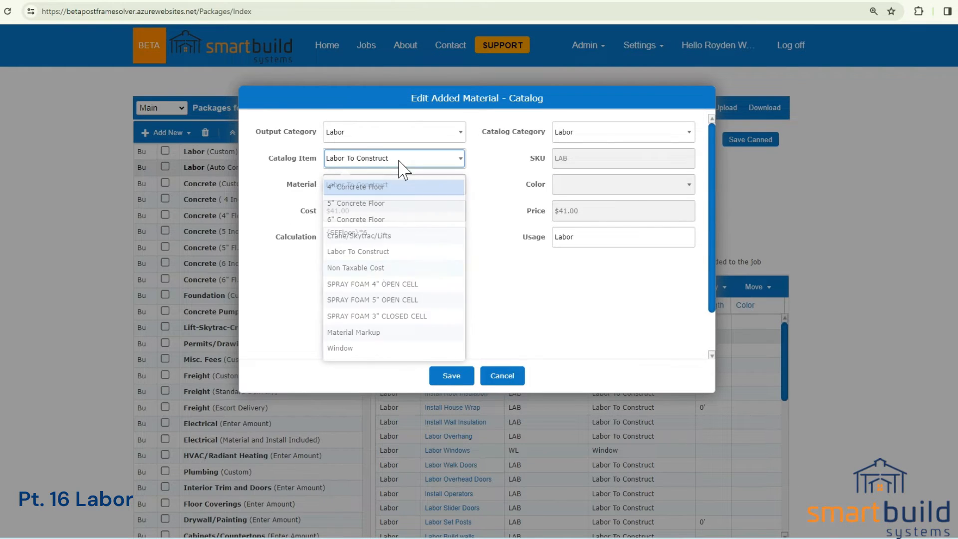
{"action": "left_click", "coordinate": [372, 269]}
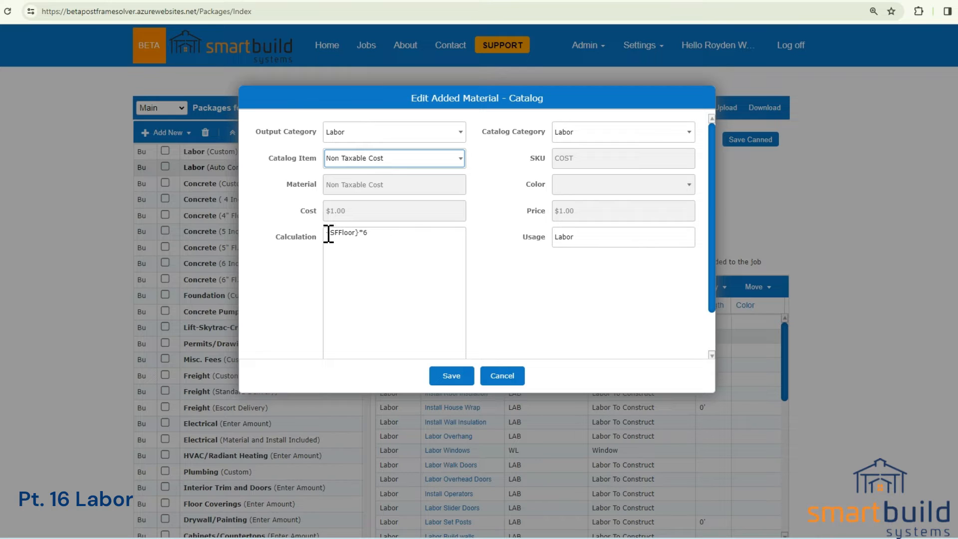
{"action": "left_click_drag", "start_coordinate": [329, 233], "coordinate": [386, 234]}
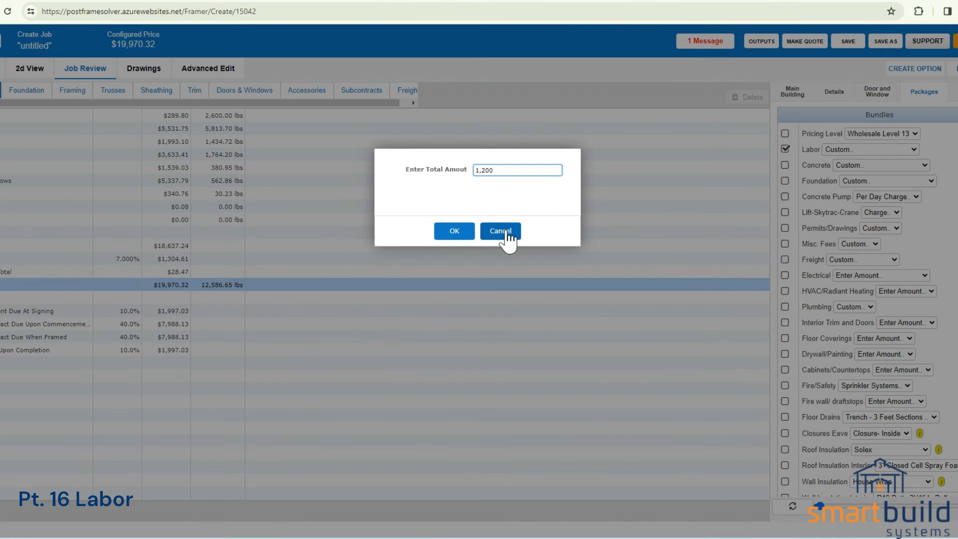
- Cancel the job's custom labor amount prompt and discard the edits to the package's Labor item
{"action": "left_click", "coordinate": [505, 239]}
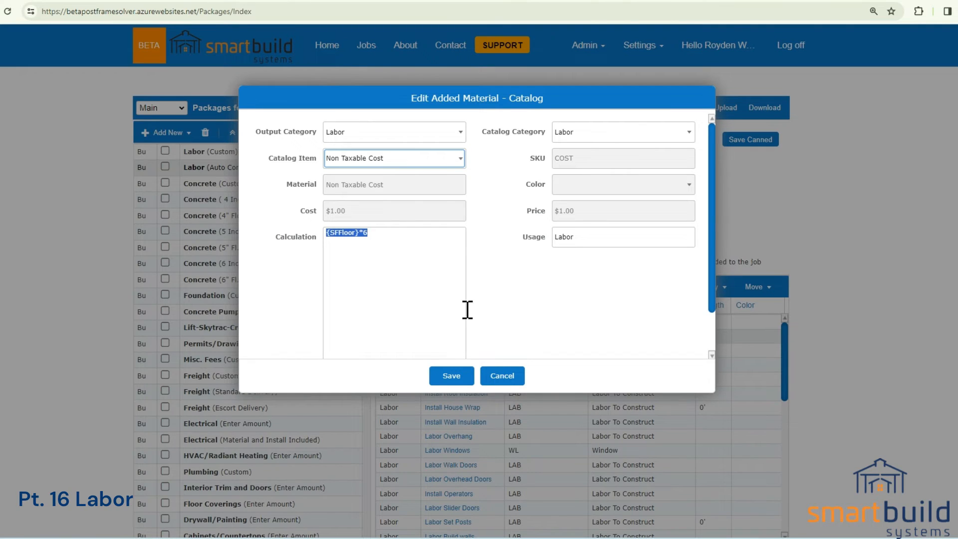
{"action": "left_click", "coordinate": [502, 375]}
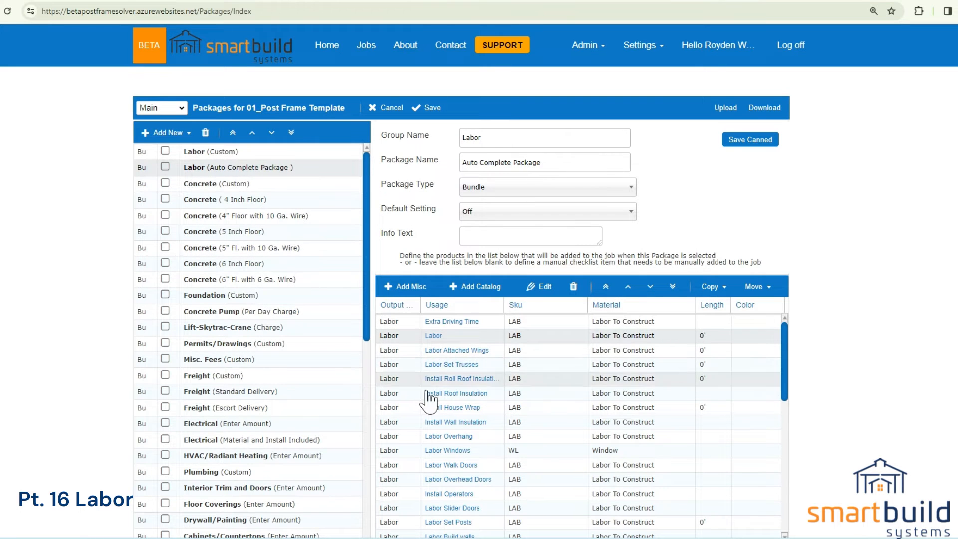
- Reopen the Labor item, examine the floor-area tiers and rates through the Build Shell question, and close it without saving
{"action": "double_click", "coordinate": [445, 341]}
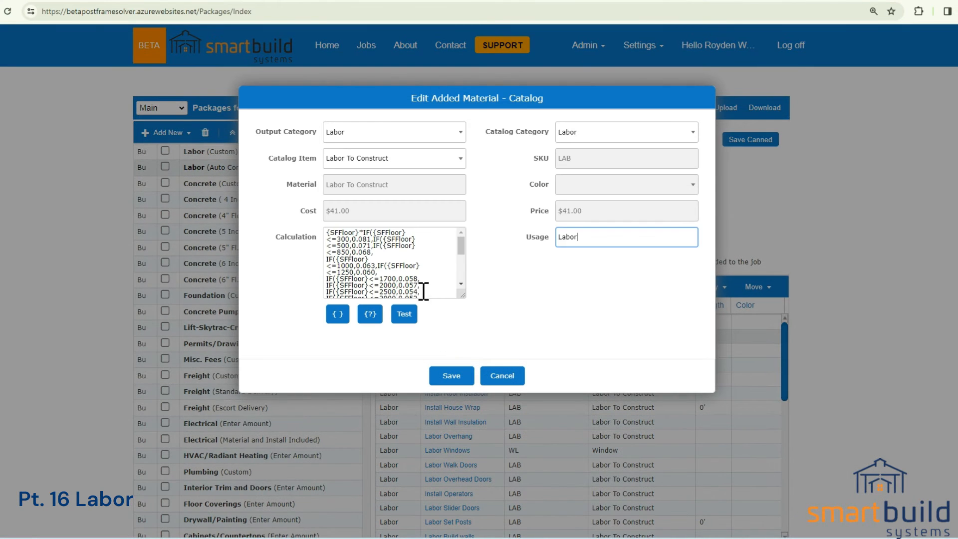
{"action": "left_click_drag", "start_coordinate": [460, 299], "coordinate": [483, 352]}
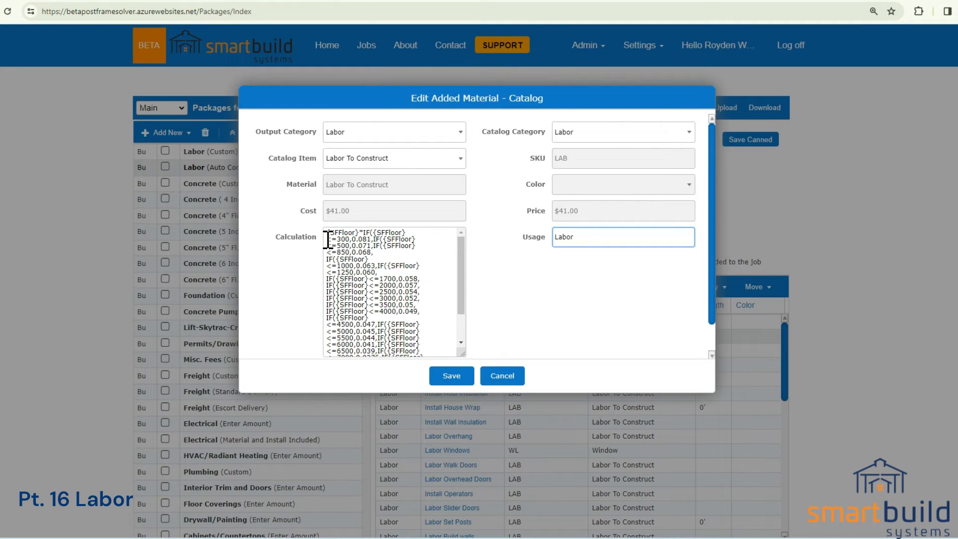
{"action": "left_click_drag", "start_coordinate": [326, 240], "coordinate": [349, 239]}
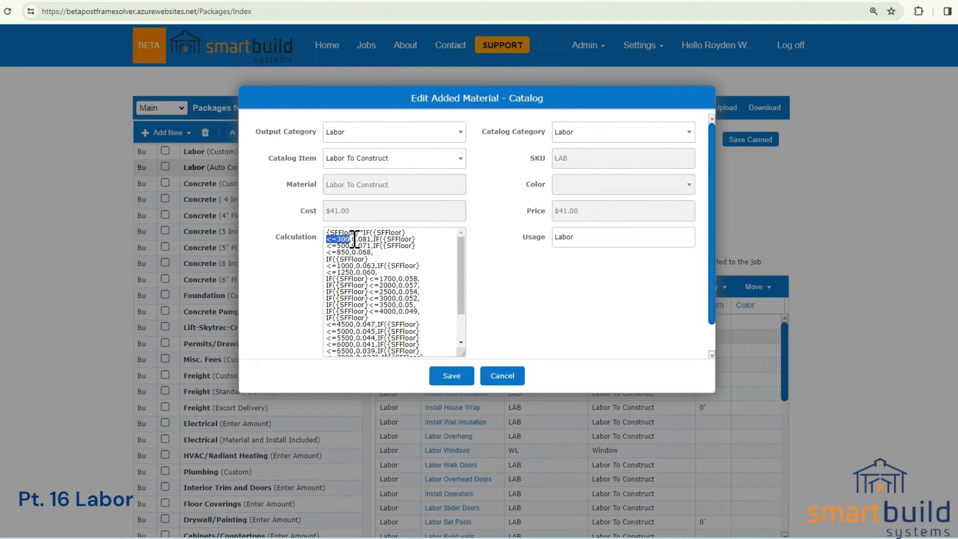
{"action": "double_click", "coordinate": [361, 239]}
{"action": "left_click_drag", "start_coordinate": [336, 245], "coordinate": [358, 247]}
{"action": "scroll", "coordinate": [458, 314], "scroll_direction": "down", "scroll_amount": 1}
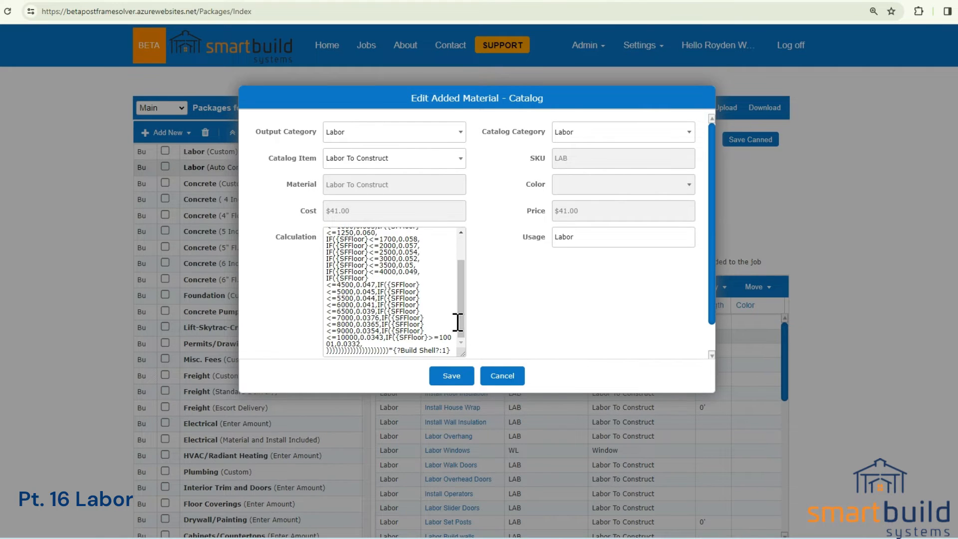
{"action": "left_click", "coordinate": [502, 375]}
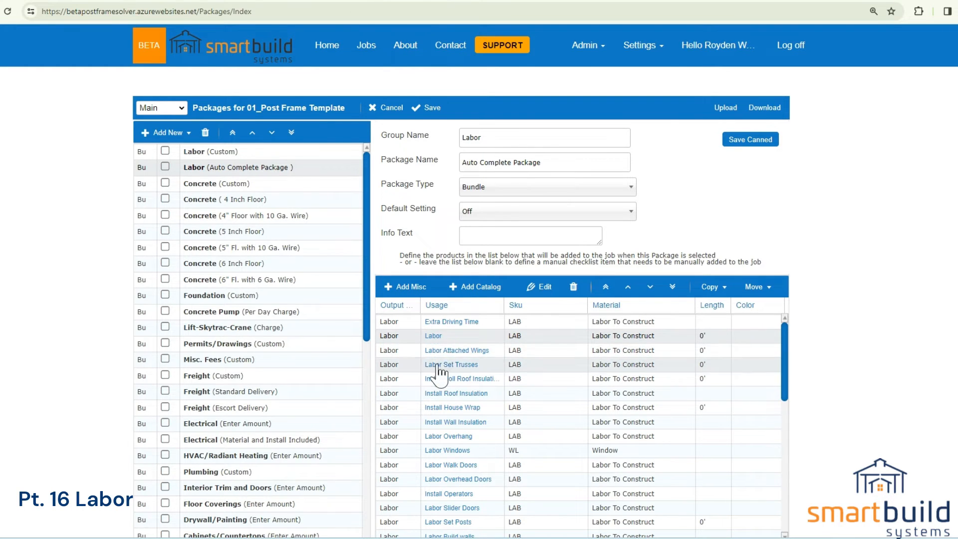
{"action": "left_click", "coordinate": [432, 336]}
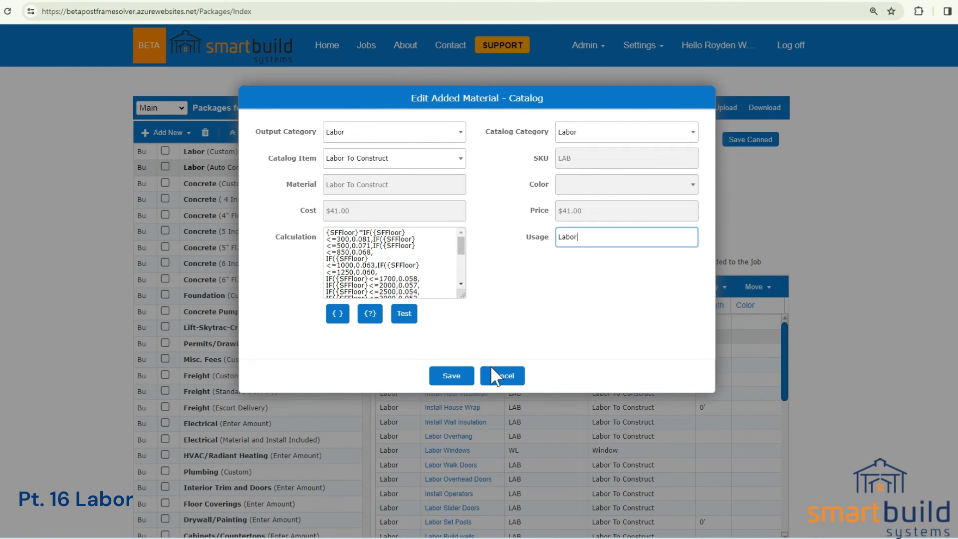
{"action": "left_click", "coordinate": [491, 370]}
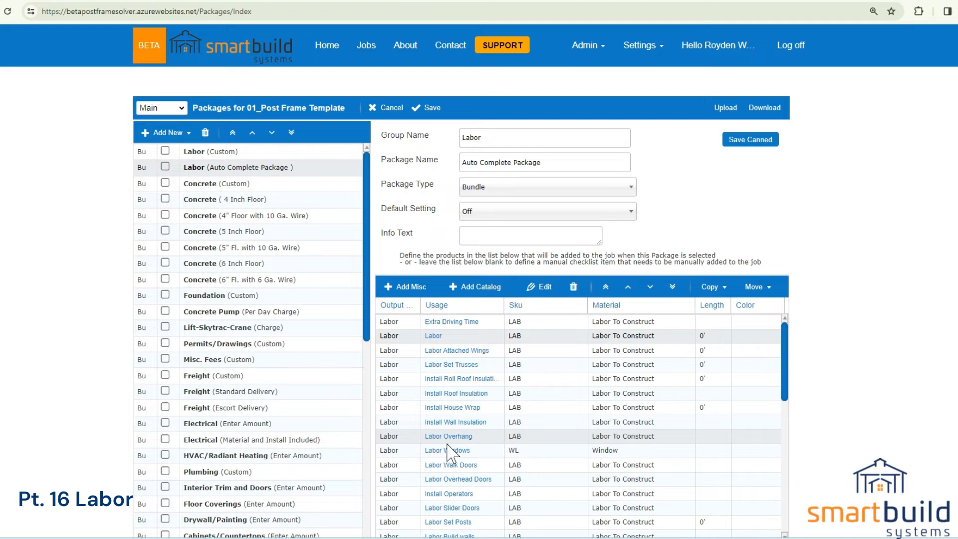
- Open the Labor Windows item, examine its window-count multiplier and Install Windows question, and close it without saving
{"action": "left_click", "coordinate": [454, 449]}
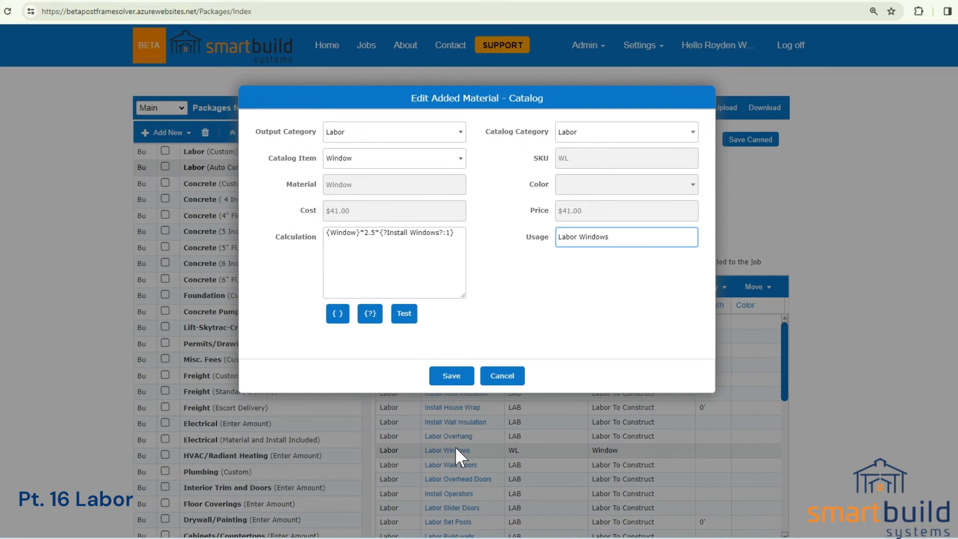
{"action": "mouse_move", "coordinate": [360, 233]}
{"action": "left_mouse_down"}
{"action": "mouse_move", "coordinate": [326, 233]}
{"action": "mouse_move", "coordinate": [378, 234]}
{"action": "left_mouse_up"}
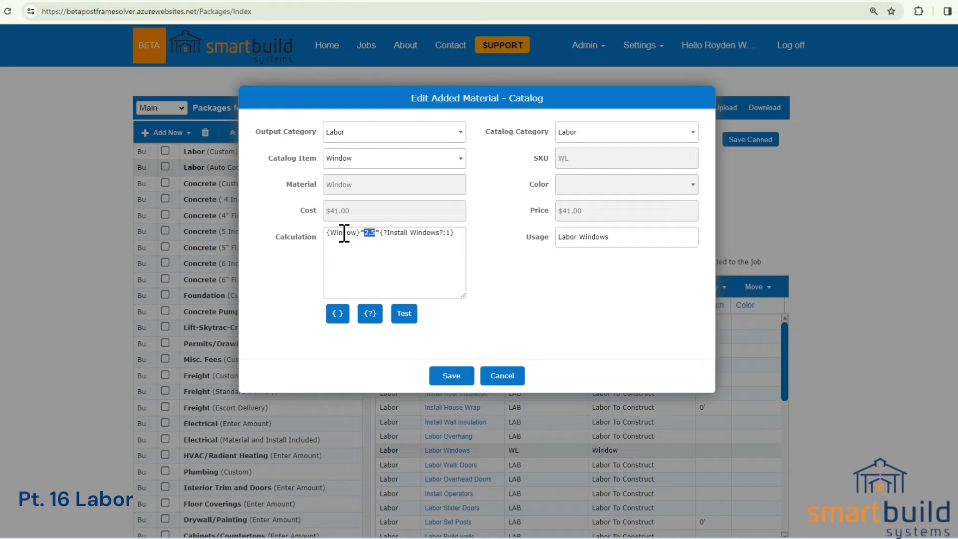
{"action": "left_click", "coordinate": [396, 255]}
{"action": "left_click_drag", "start_coordinate": [380, 233], "coordinate": [454, 233]}
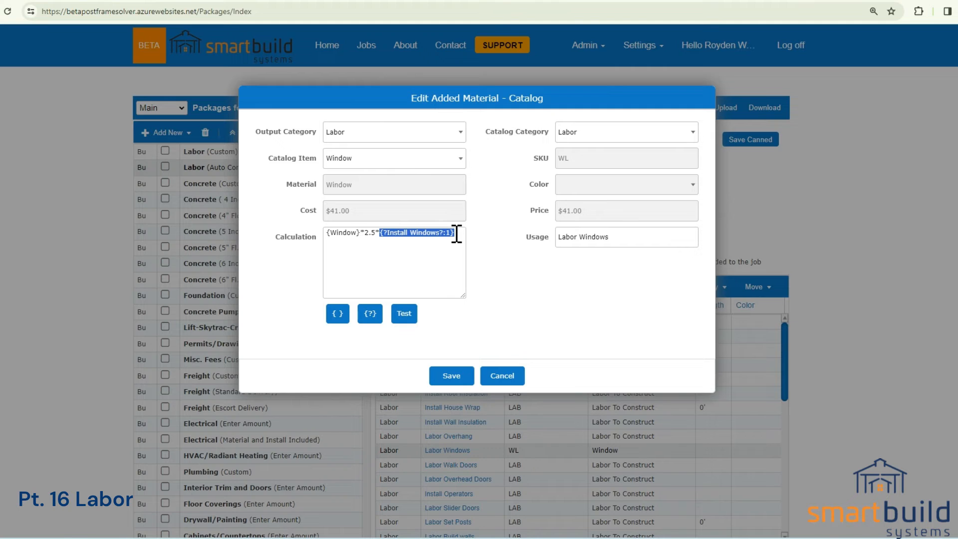
{"action": "left_click", "coordinate": [377, 232]}
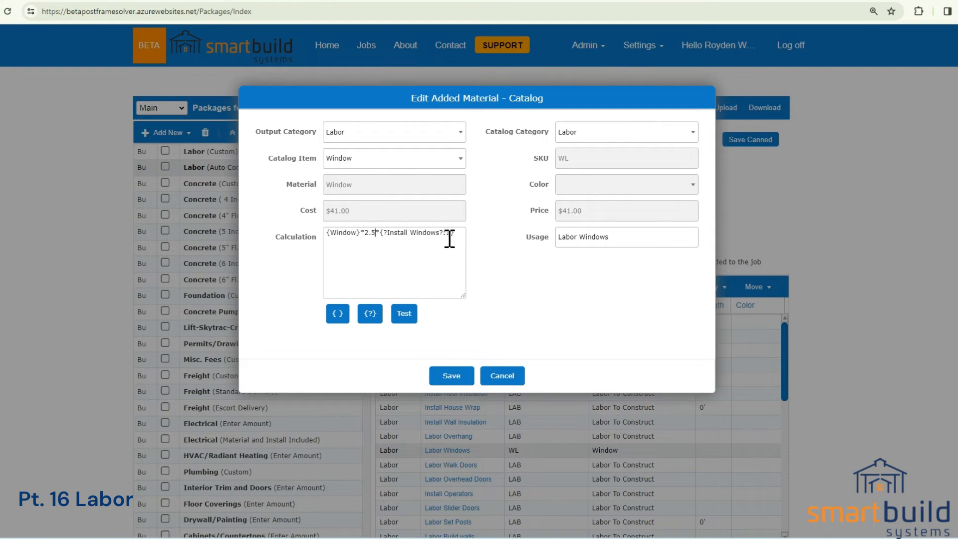
{"action": "left_click_drag", "start_coordinate": [454, 234], "coordinate": [378, 234]}
{"action": "left_click", "coordinate": [453, 234]}
{"action": "left_click", "coordinate": [502, 379]}
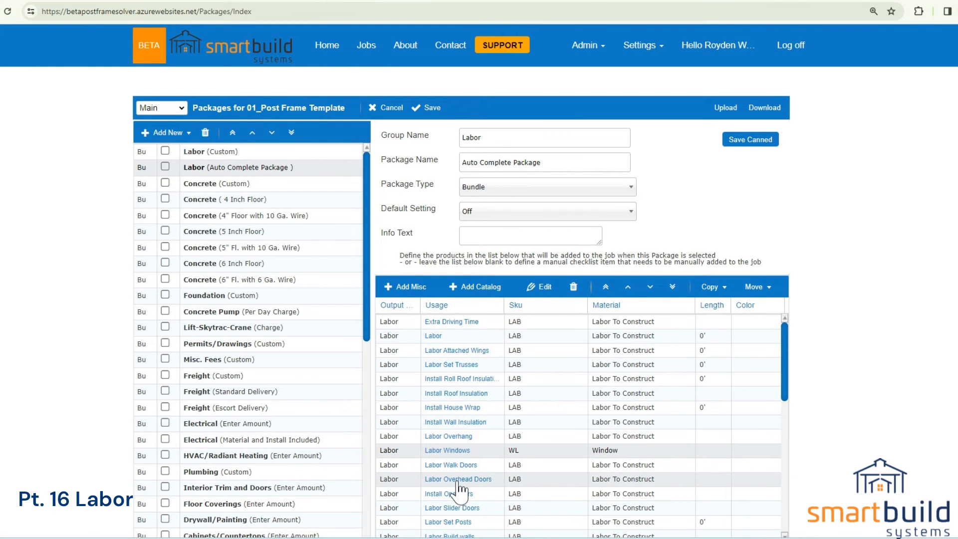
- Review the remaining labor items of the Auto Complete Package down to Radiant Piping under slab
{"action": "scroll", "coordinate": [462, 459], "scroll_direction": "down", "scroll_amount": 10}
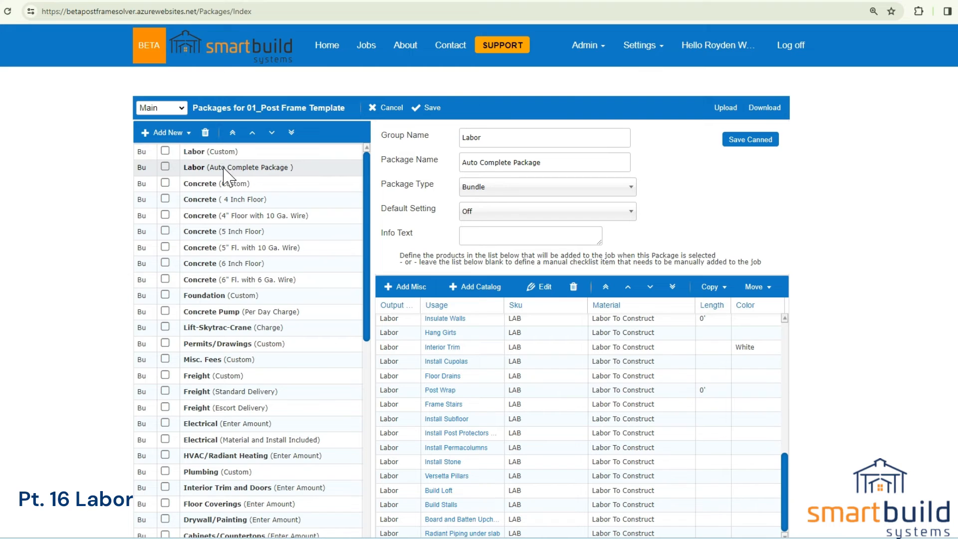
{"action": "left_click", "coordinate": [180, 0]}
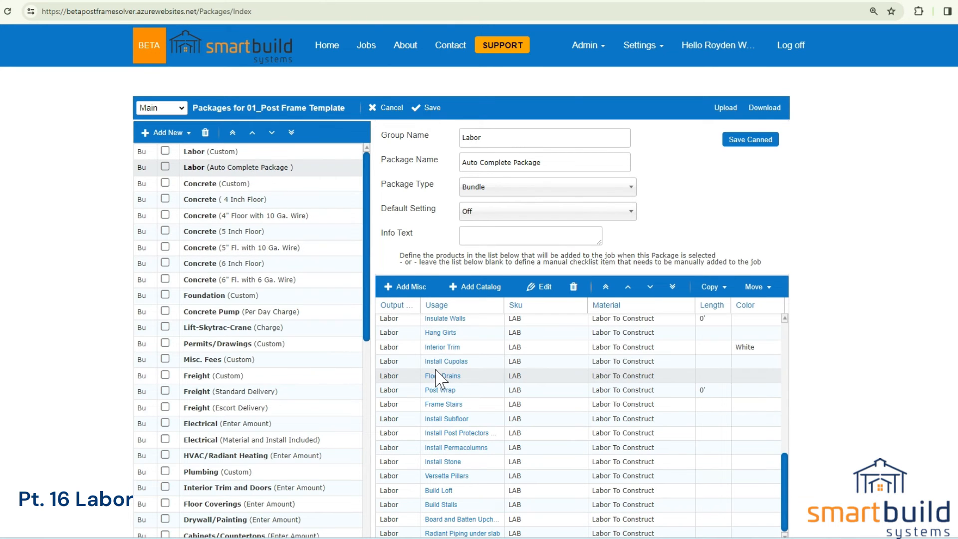
{"action": "scroll", "coordinate": [399, 330], "scroll_direction": "down", "scroll_amount": 1}
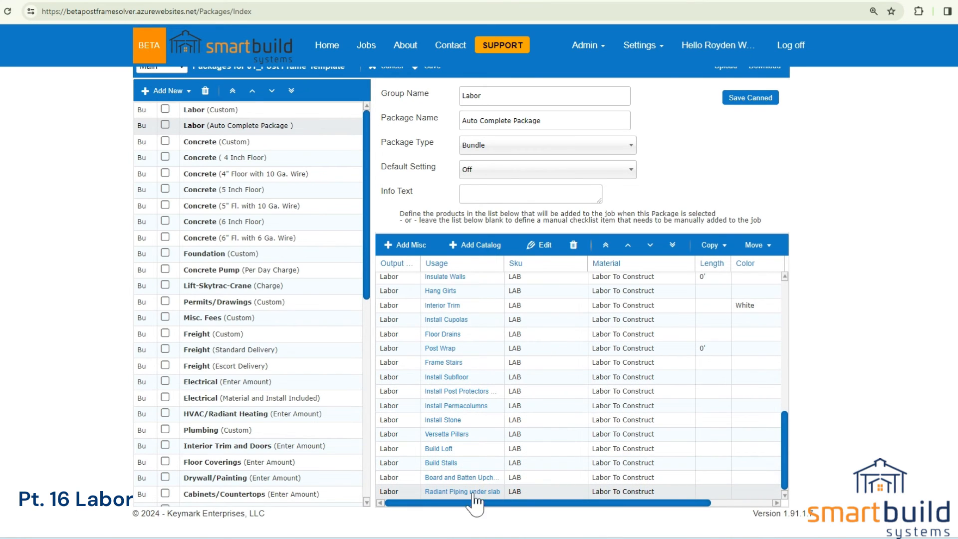
{"action": "scroll", "coordinate": [574, 249], "scroll_direction": "up", "scroll_amount": 1}
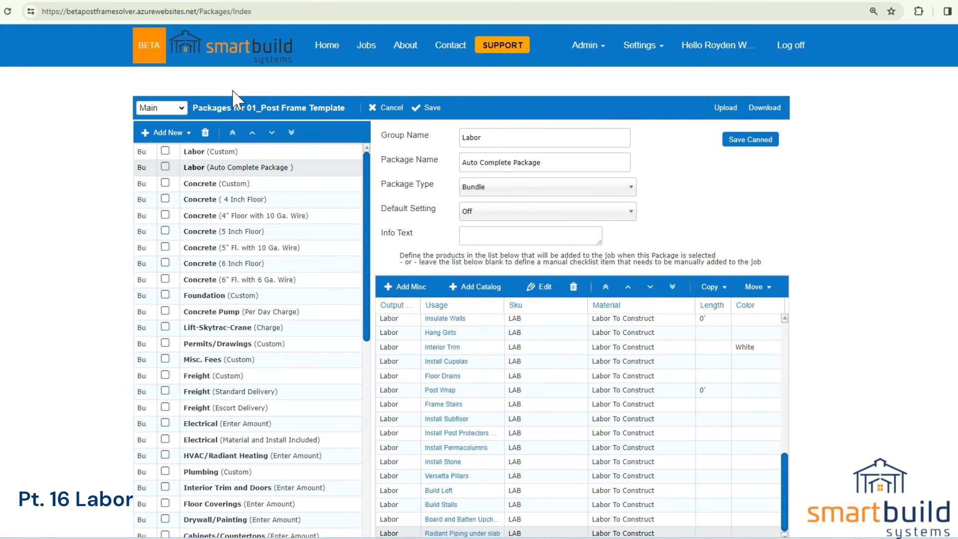
- Back in the job, set the Labor bundle to Auto Complete Package, enable it, and dismiss its questions prompt
{"action": "left_click", "coordinate": [17, 1]}
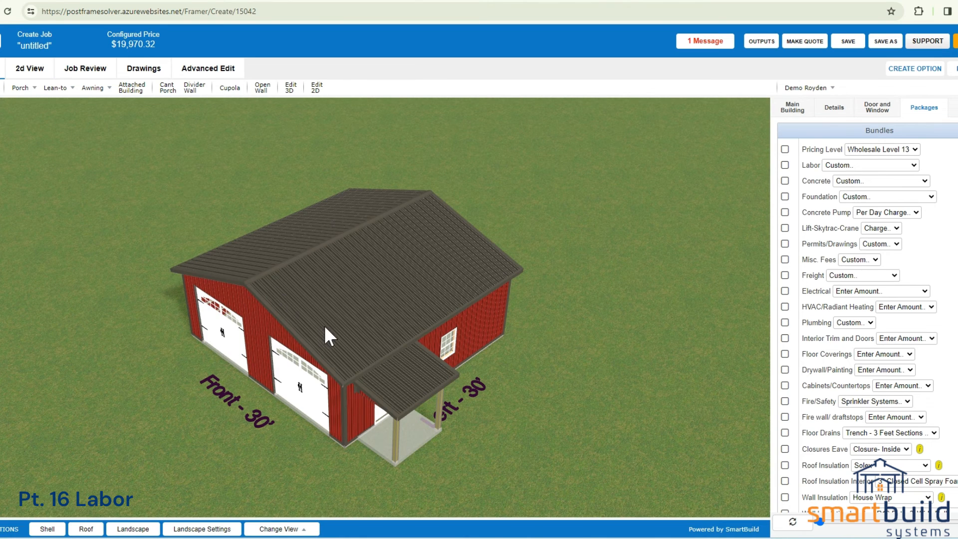
{"action": "mouse_move", "coordinate": [324, 325]}
{"action": "left_mouse_down"}
{"action": "mouse_move", "coordinate": [297, 304]}
{"action": "mouse_move", "coordinate": [308, 322]}
{"action": "left_mouse_up"}
{"action": "scroll", "coordinate": [309, 322], "scroll_direction": "up", "scroll_amount": 1}
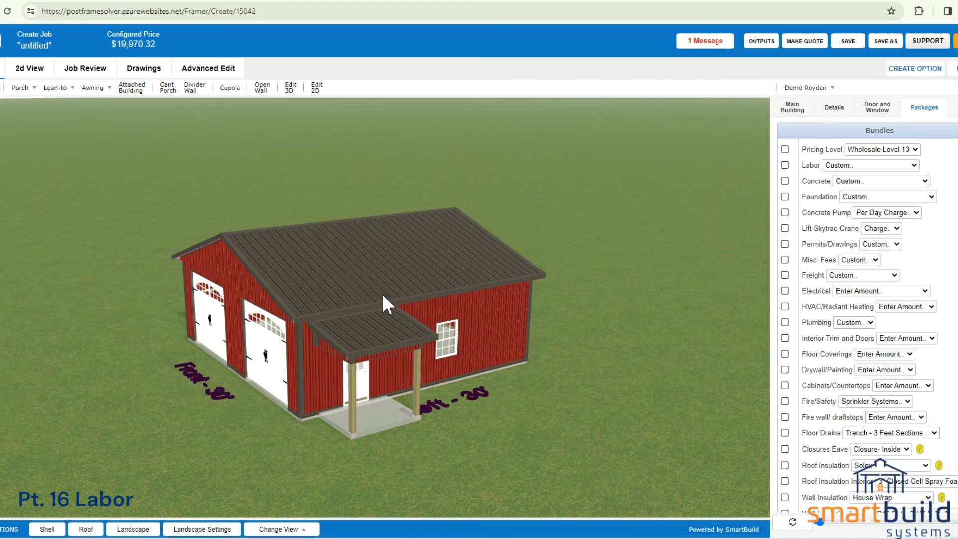
{"action": "left_click_drag", "start_coordinate": [493, 268], "coordinate": [490, 263]}
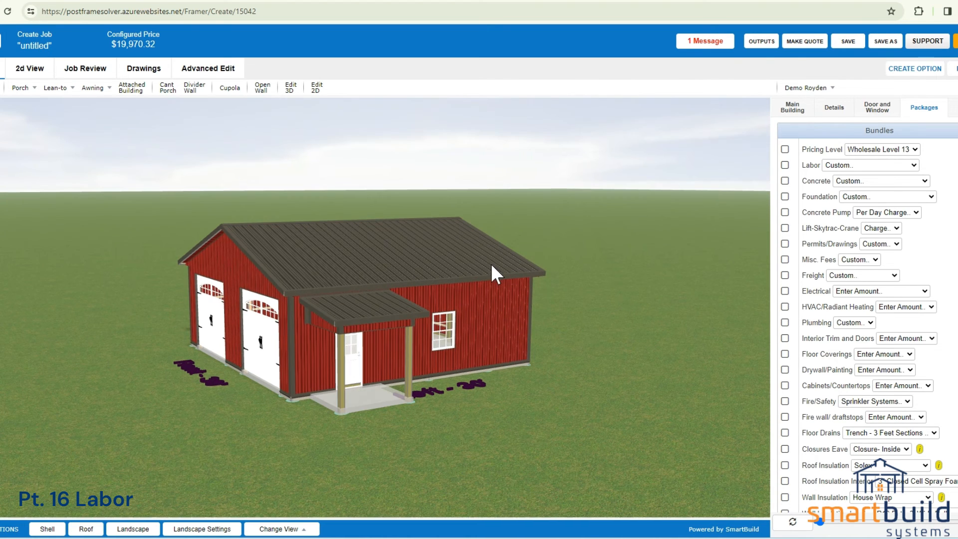
{"action": "left_click", "coordinate": [868, 165]}
{"action": "left_click", "coordinate": [848, 186]}
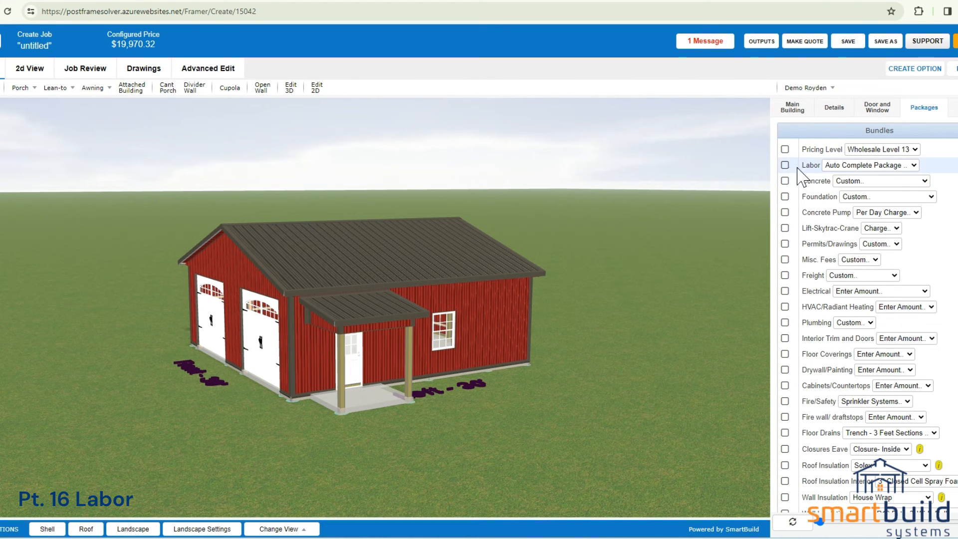
{"action": "left_click", "coordinate": [785, 166]}
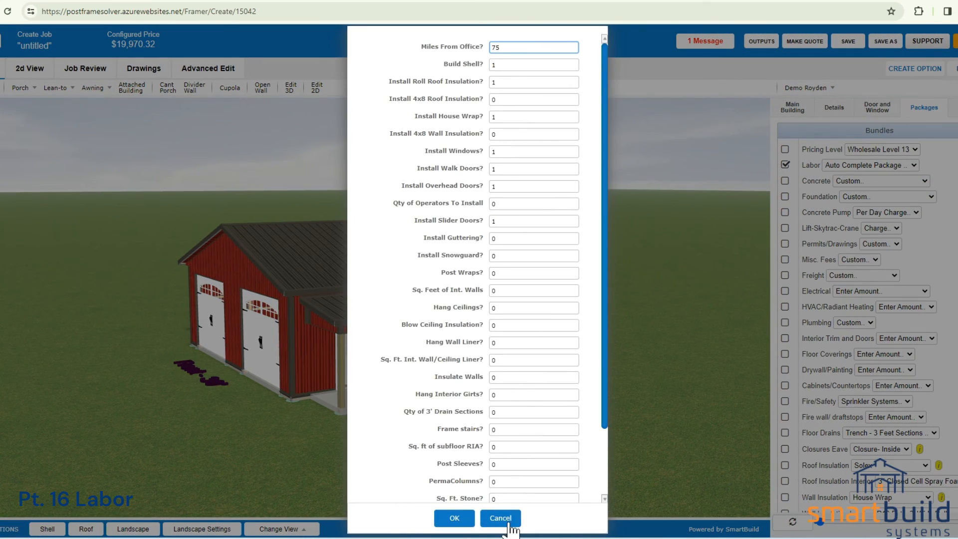
{"action": "left_click", "coordinate": [503, 521]}
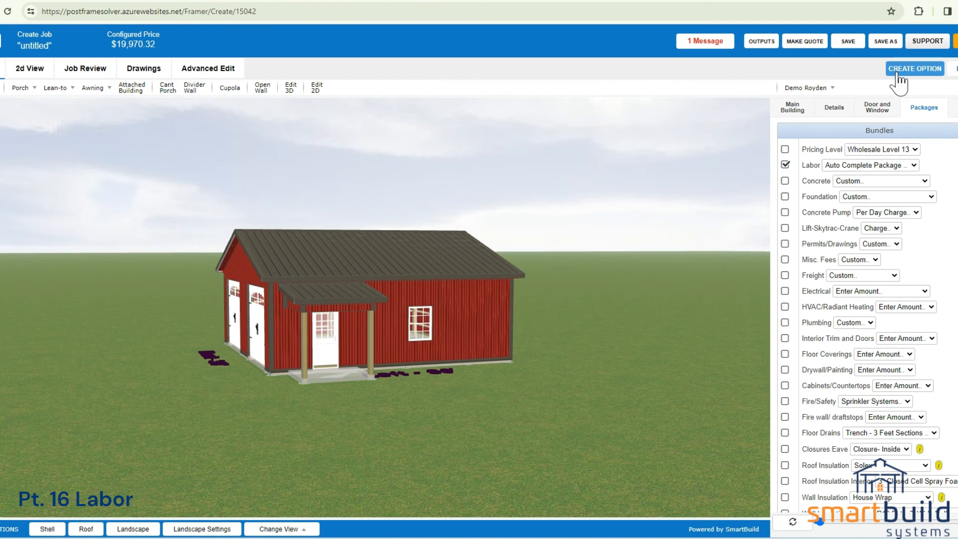
- Create a modeled option that removes the porch over the walk door, and save the option
{"action": "left_click", "coordinate": [898, 75]}
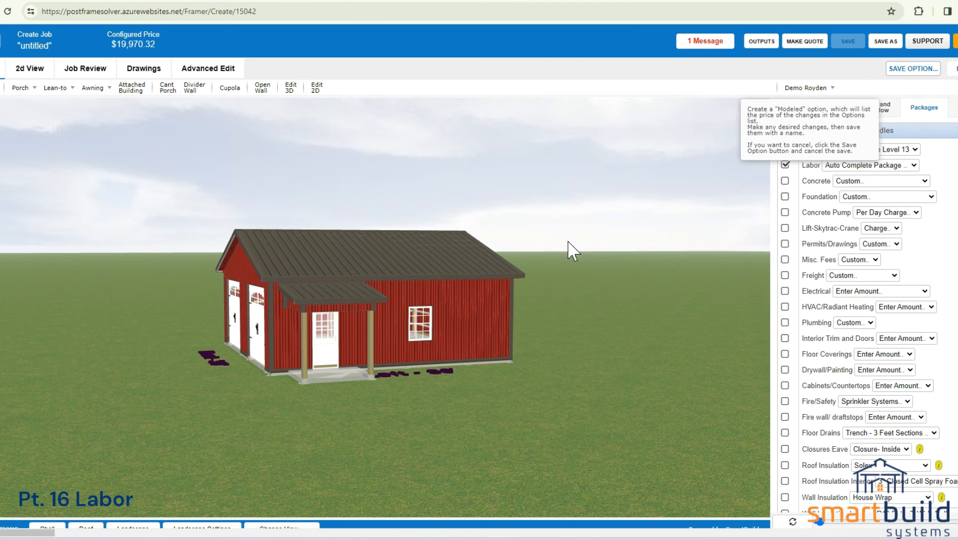
{"action": "left_click", "coordinate": [289, 88]}
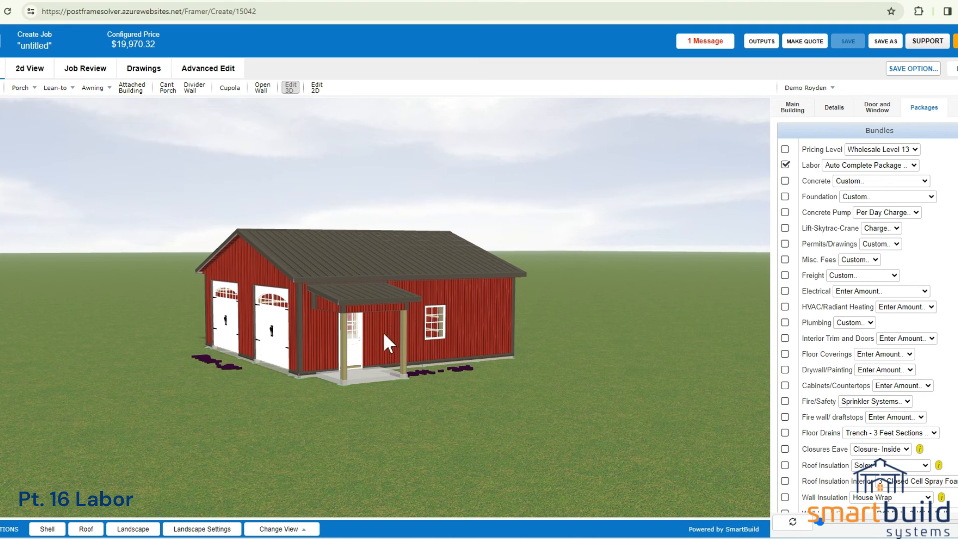
{"action": "left_click", "coordinate": [364, 292]}
{"action": "left_click", "coordinate": [924, 385]}
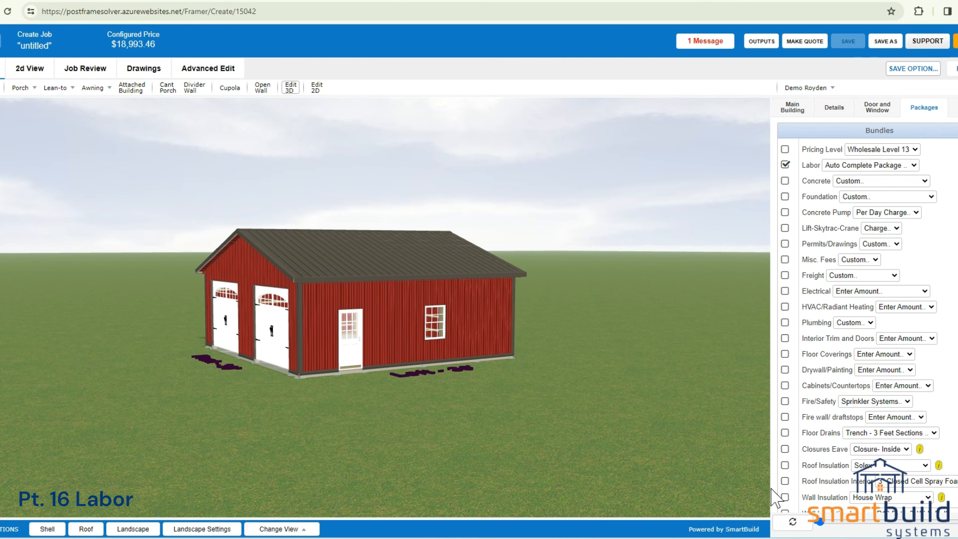
{"action": "left_click", "coordinate": [908, 70]}
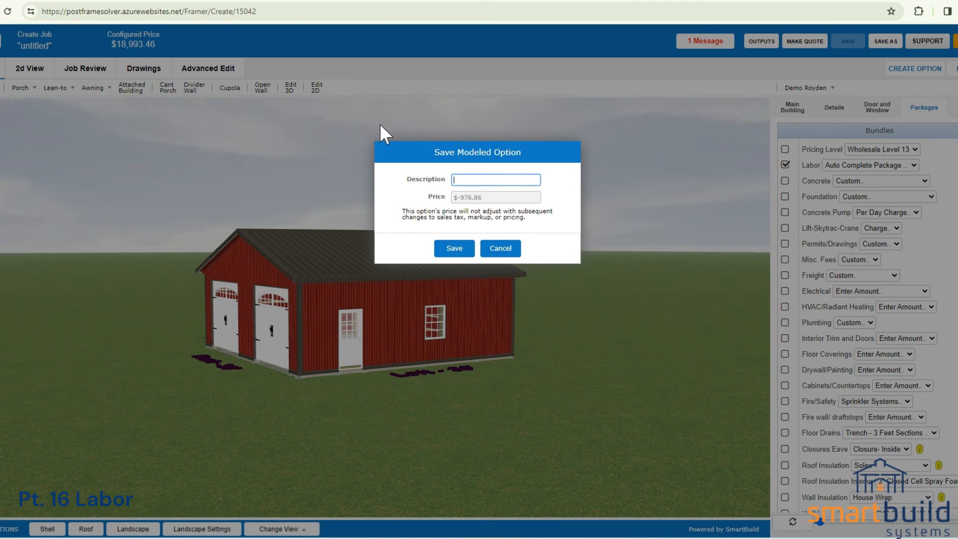
{"action": "left_click", "coordinate": [453, 246]}
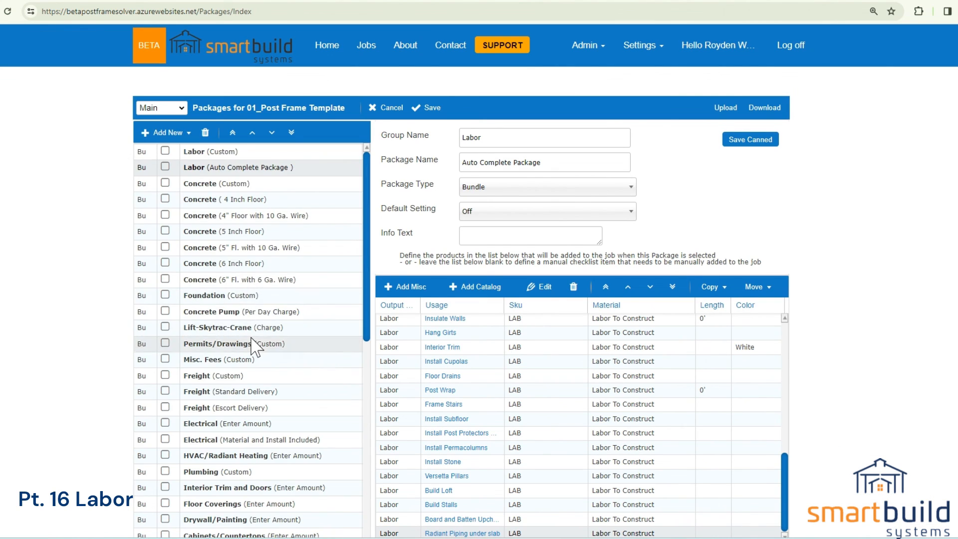
- In the post-frame template's package setup, look through the package list down to the Create Option entry
{"action": "scroll", "coordinate": [240, 349], "scroll_direction": "down", "scroll_amount": 10}
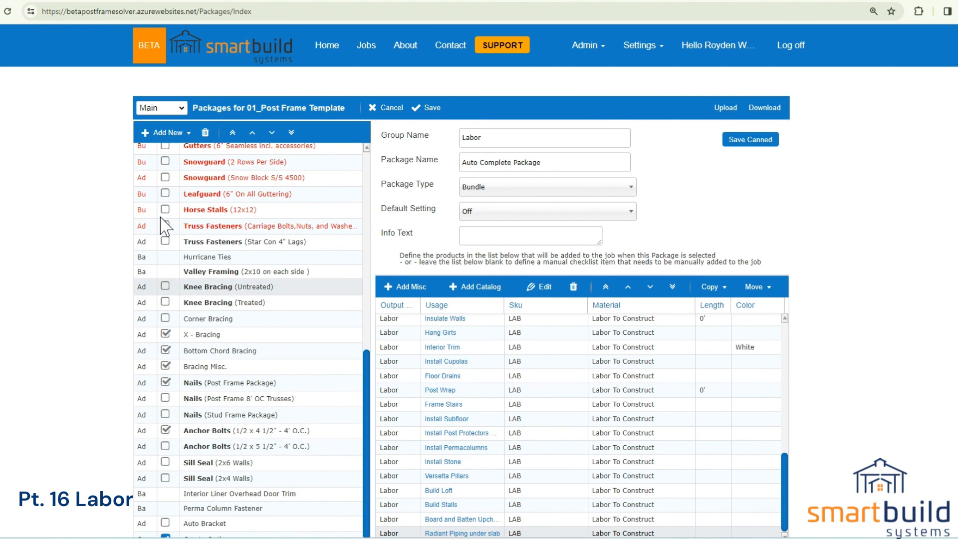
{"action": "scroll", "coordinate": [150, 429], "scroll_direction": "down", "scroll_amount": 1}
{"action": "scroll", "coordinate": [150, 430], "scroll_direction": "down", "scroll_amount": 1}
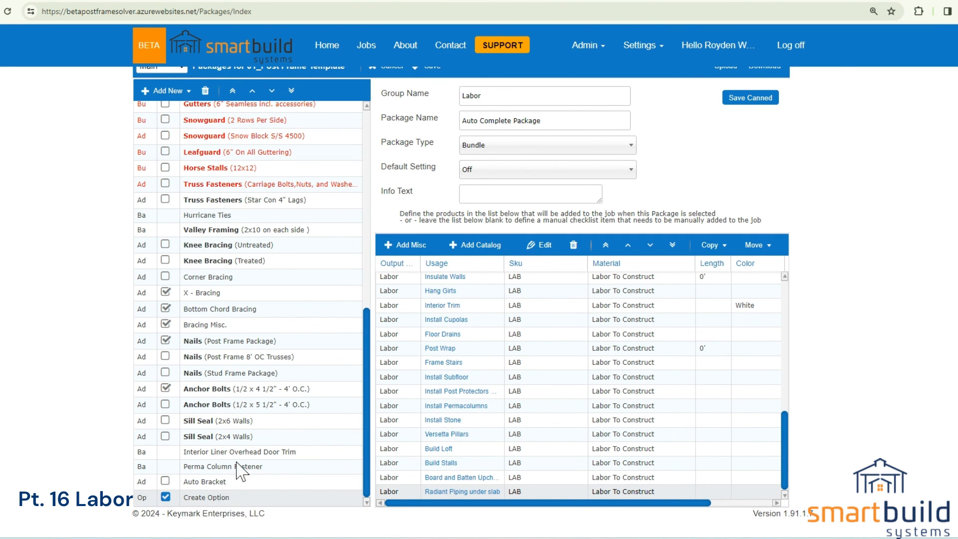
{"action": "scroll", "coordinate": [270, 324], "scroll_direction": "up", "scroll_amount": 10}
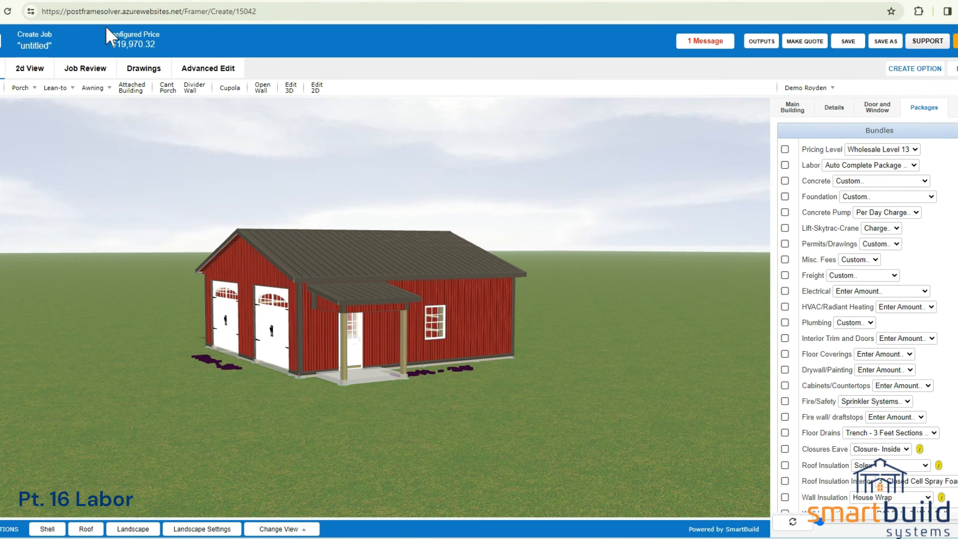
{"action": "left_click_drag", "start_coordinate": [433, 249], "coordinate": [420, 260]}
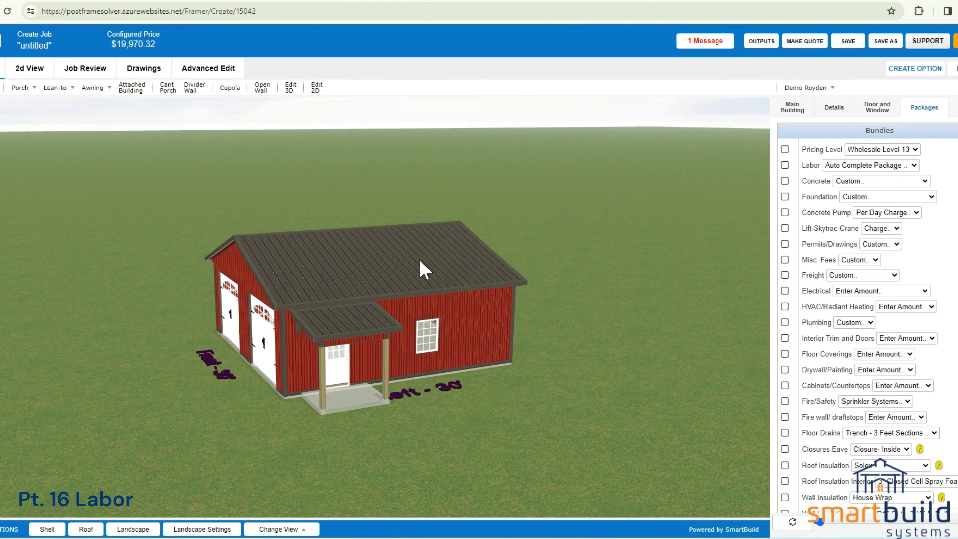